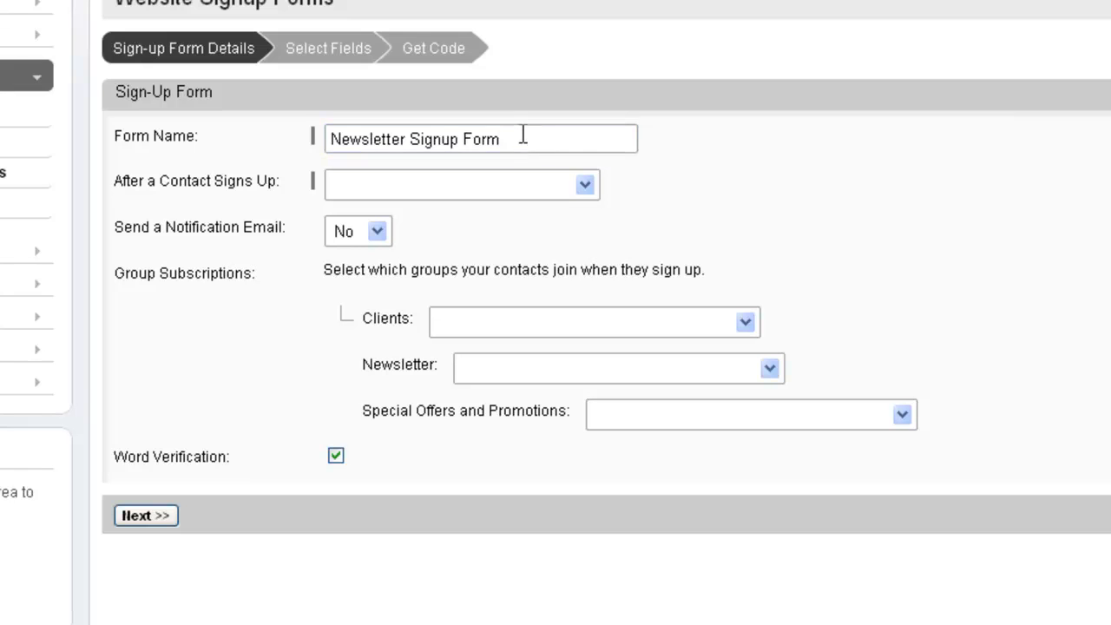
Show a confirmation message after sign-up with the body text "You have now been added to our Newsletter group. You will receive our latest newsletter soon.".
click(482, 189)
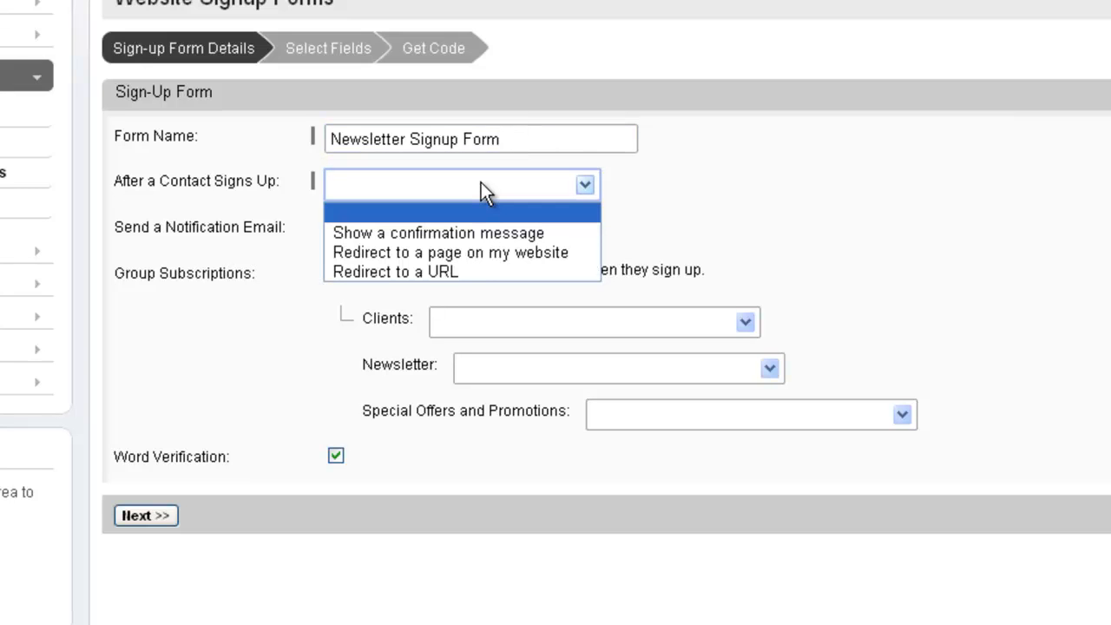
click(481, 230)
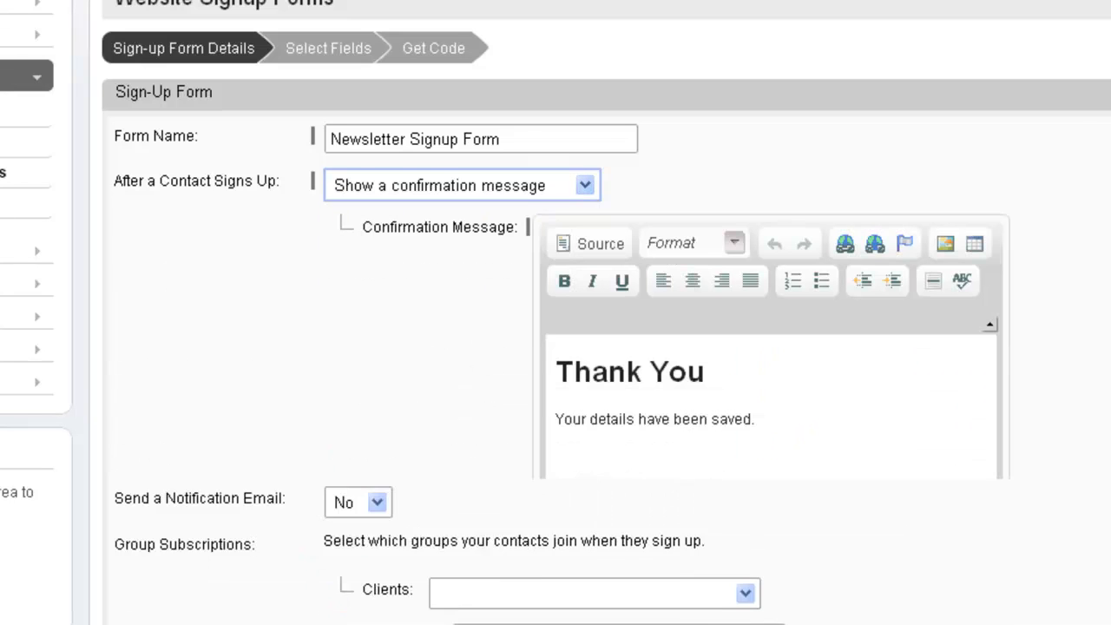
click(499, 235)
drag(751, 419, 548, 417)
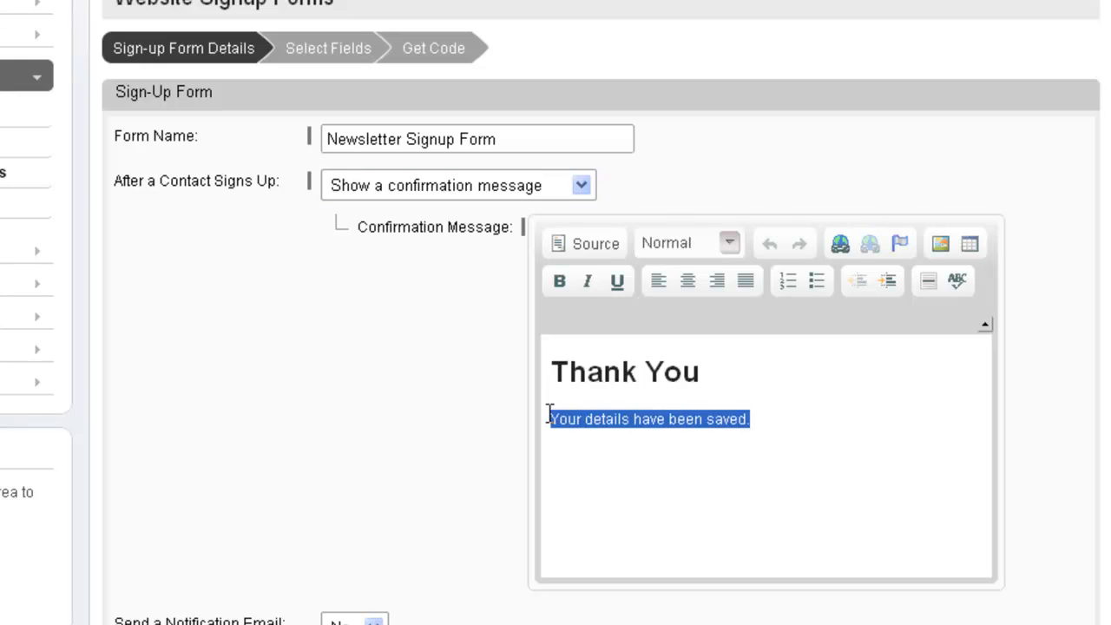
key(ctrl+v)
text(You have now been added to our Newsletter group. You will receive our latest newsletter soon.)
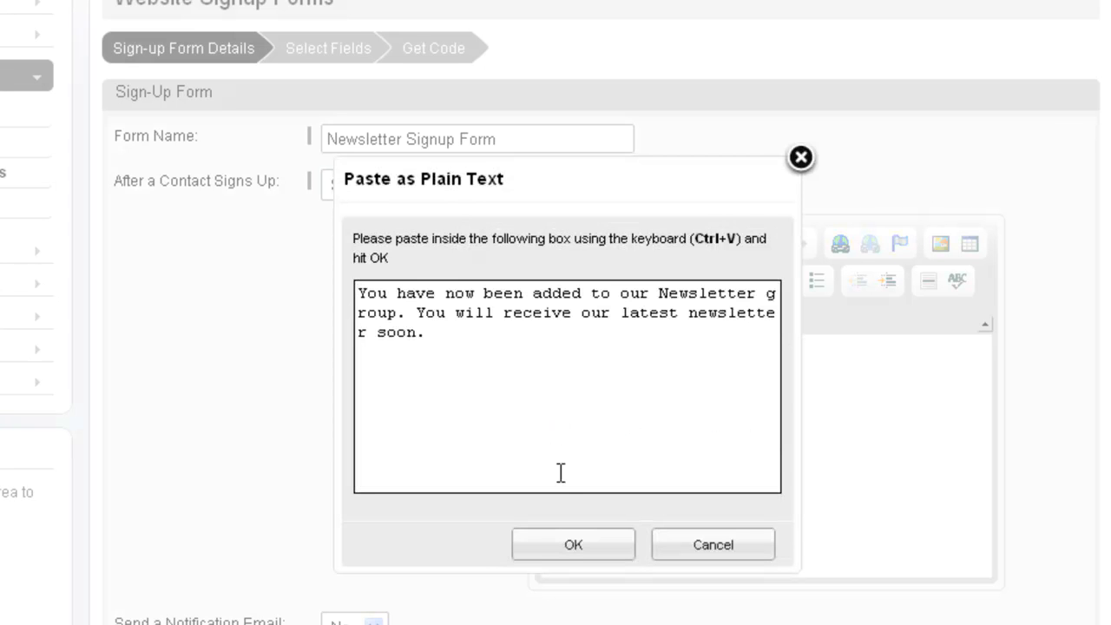
click(587, 555)
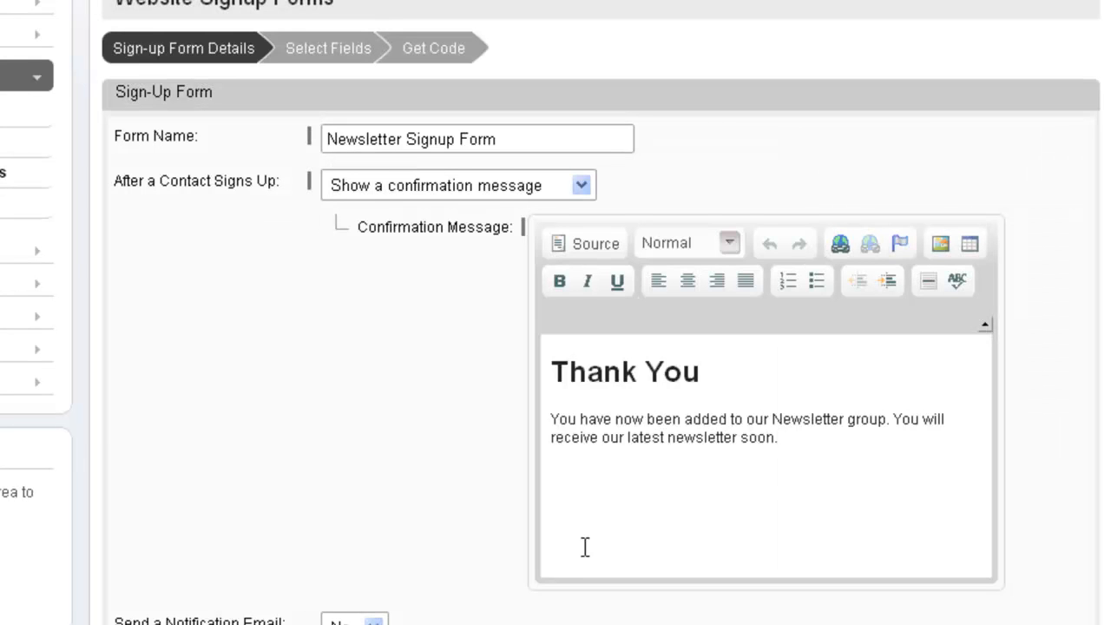
Make the form redirect contacts to the website's Home page after they sign up.
click(460, 200)
click(457, 252)
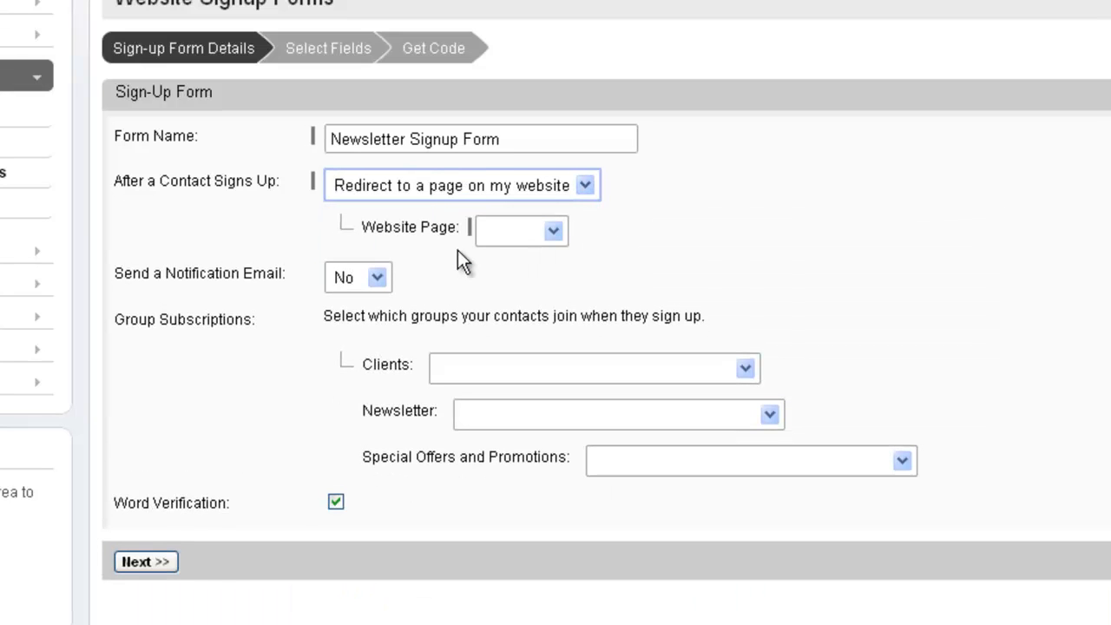
click(496, 230)
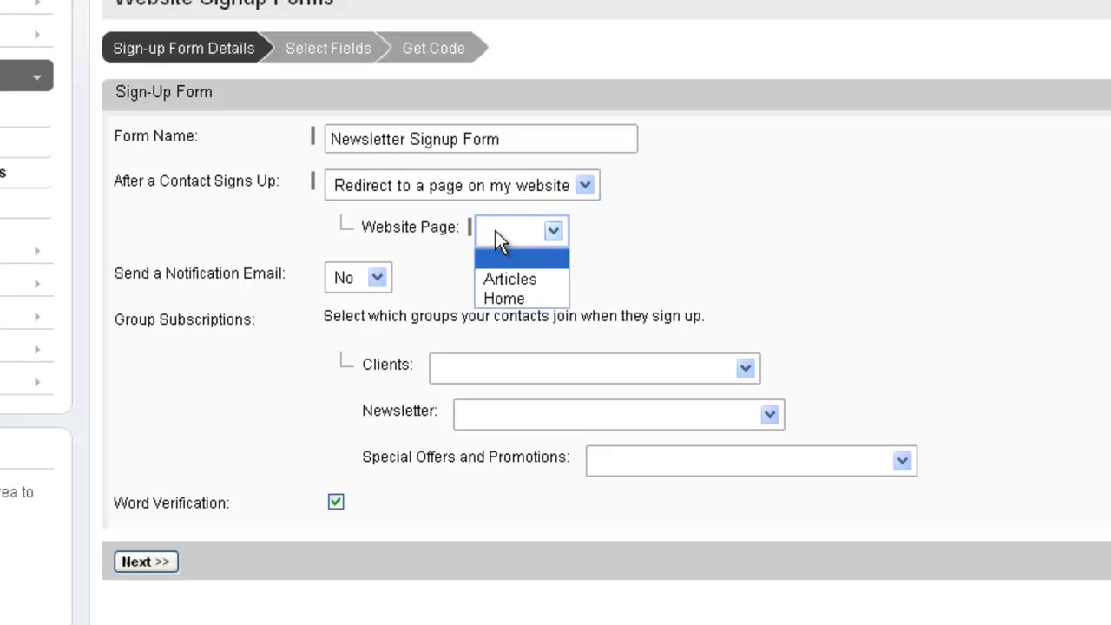
click(503, 298)
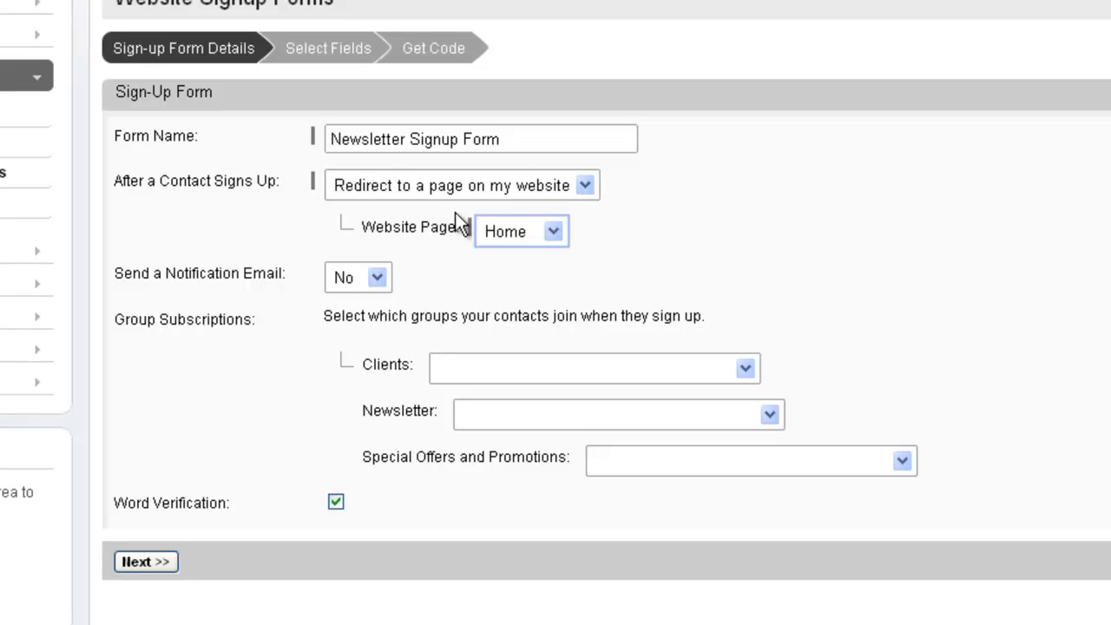
click(456, 189)
click(444, 272)
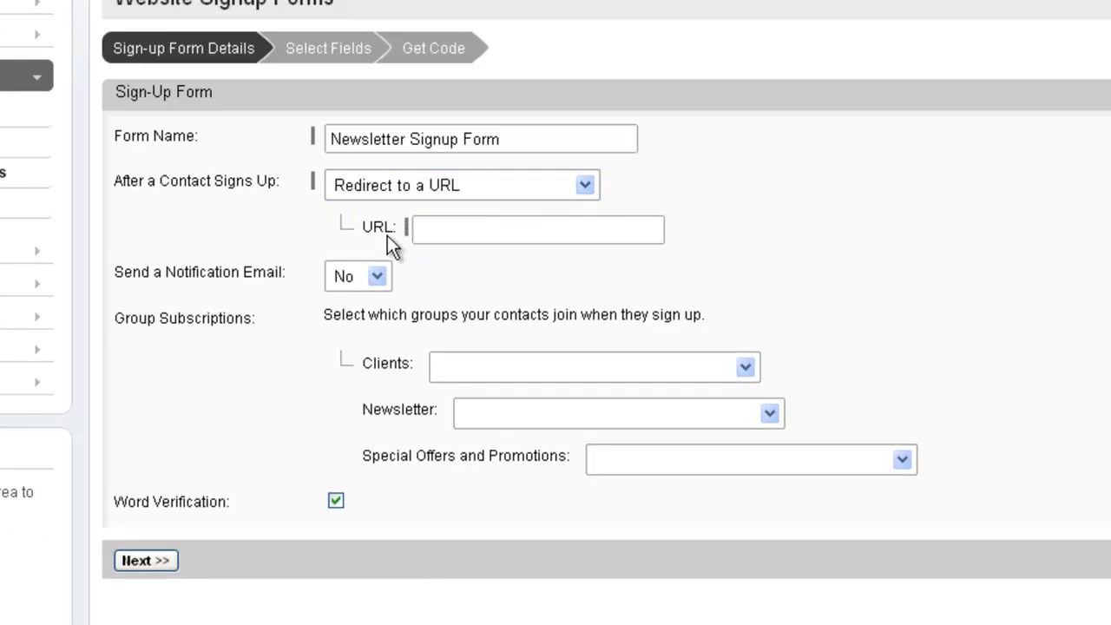
click(452, 235)
text(www.facebook.com/thewebconsole)
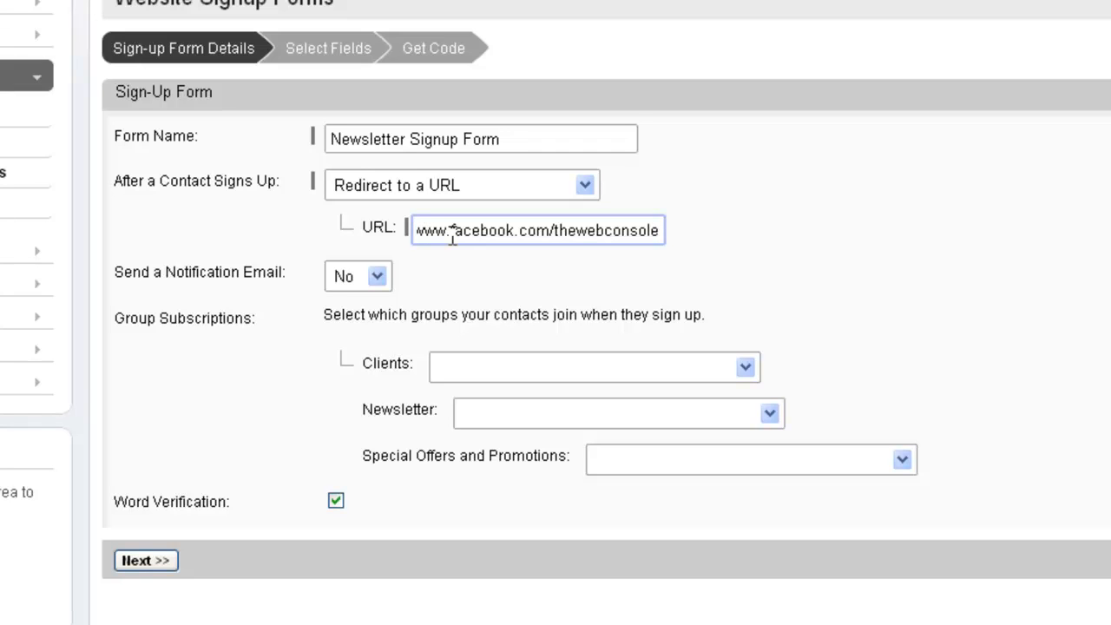
key(Tab)
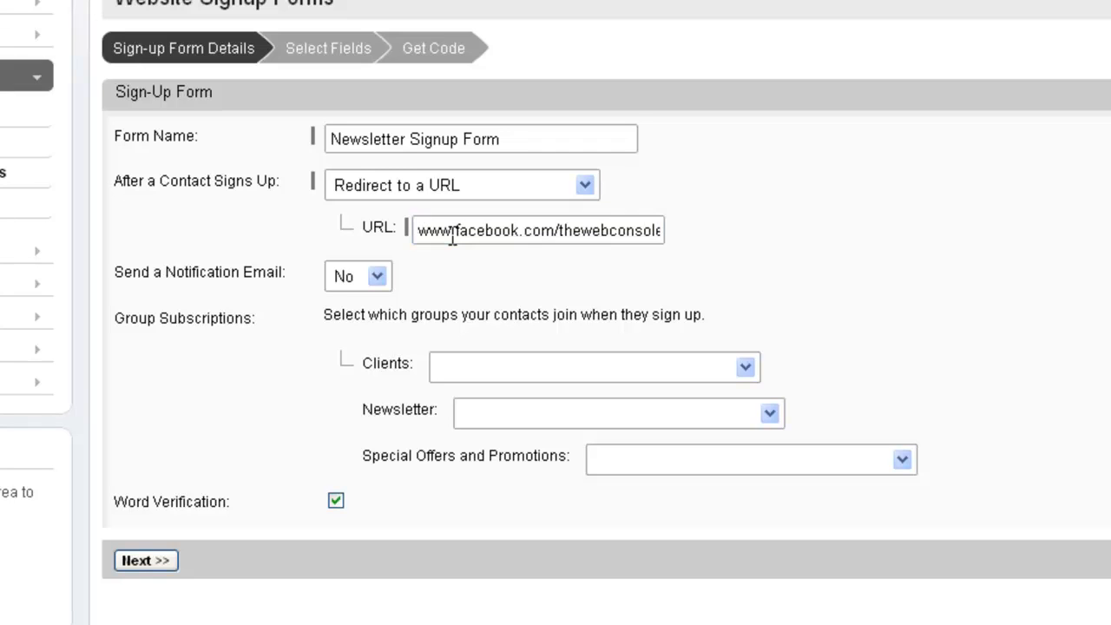
Enable the notification email for new sign-ups and enter the notification recipient's email address.
click(378, 278)
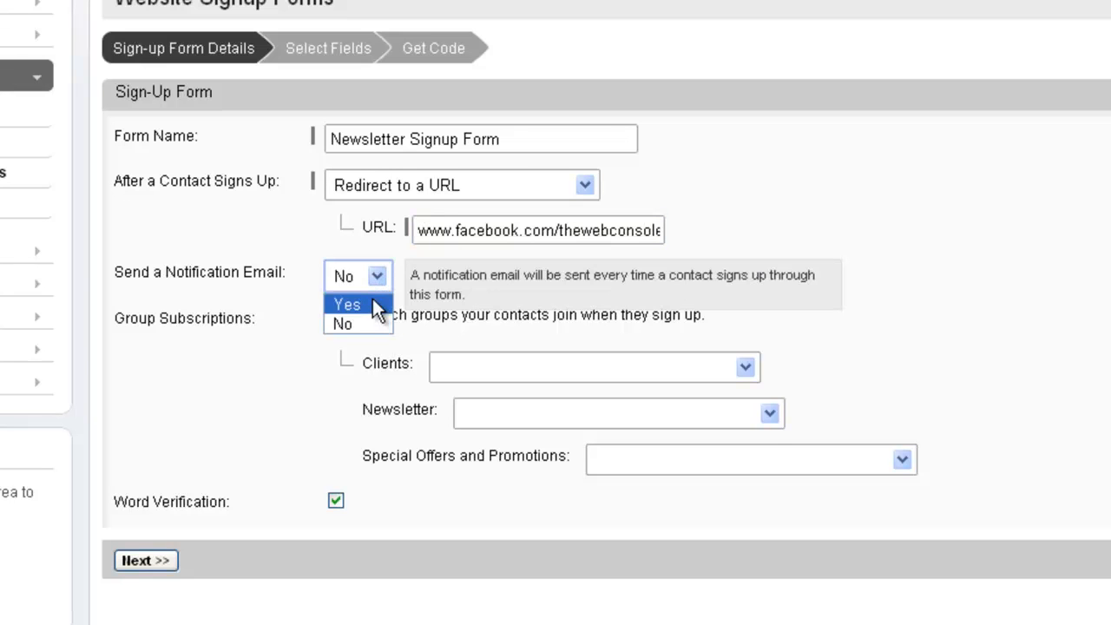
click(371, 299)
click(470, 318)
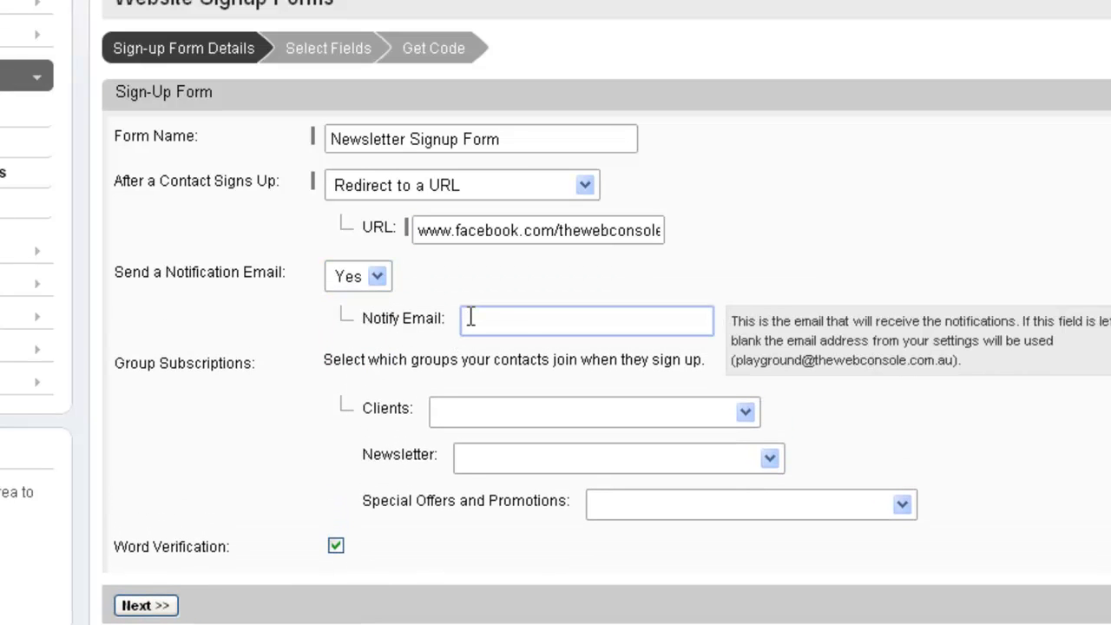
key(ctrl+v)
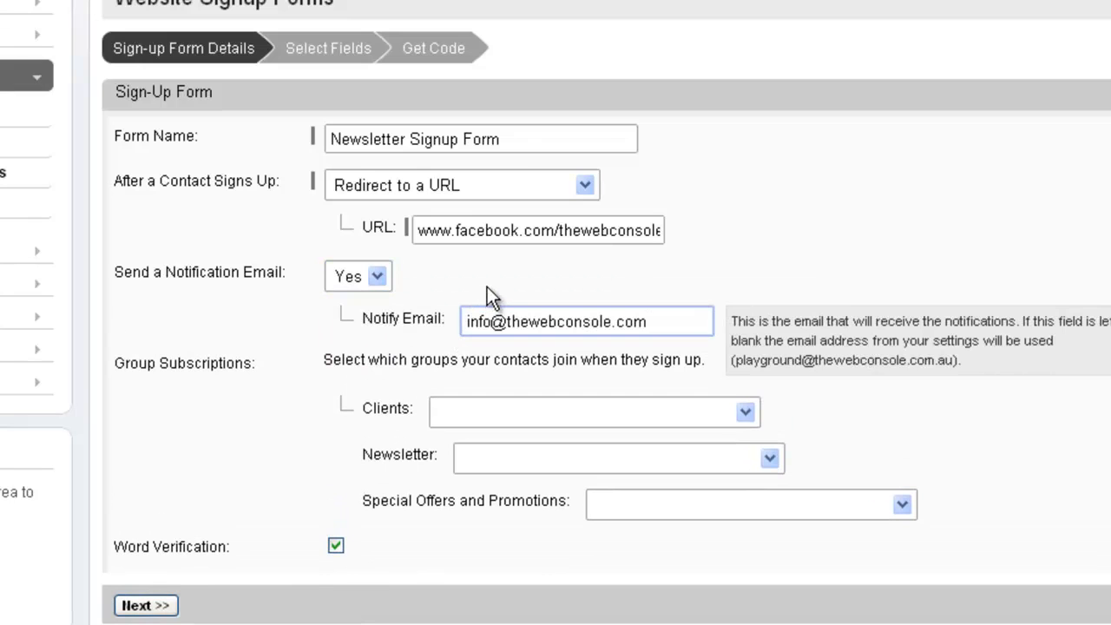
click(487, 287)
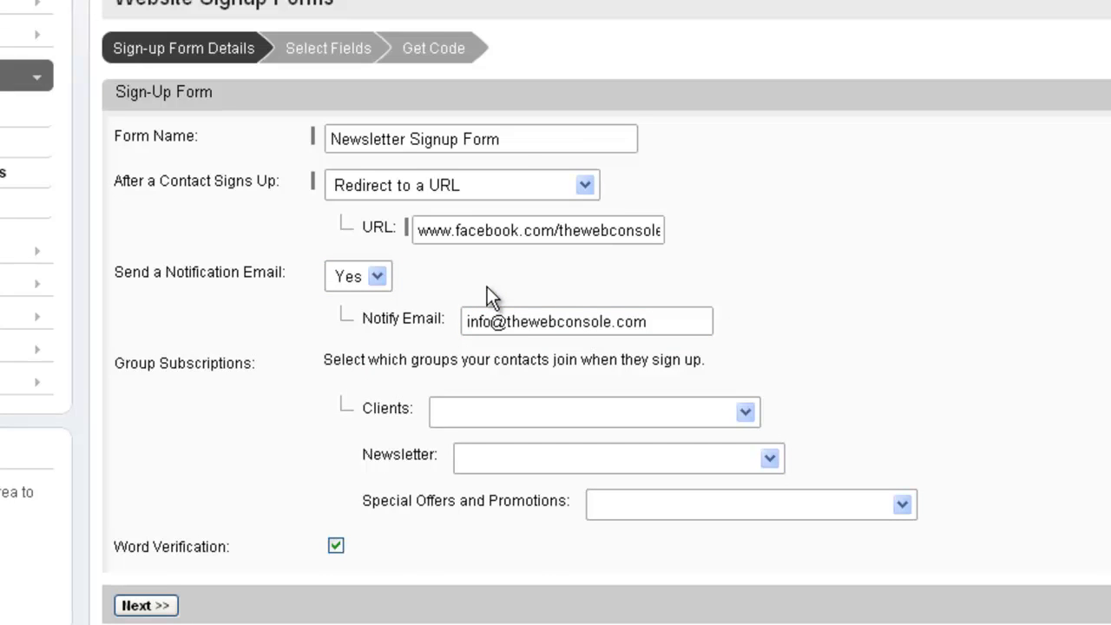
Automatically add contacts to the Newsletter group, give them the option to join Special Offers and Promotions, and proceed to field selection.
click(578, 456)
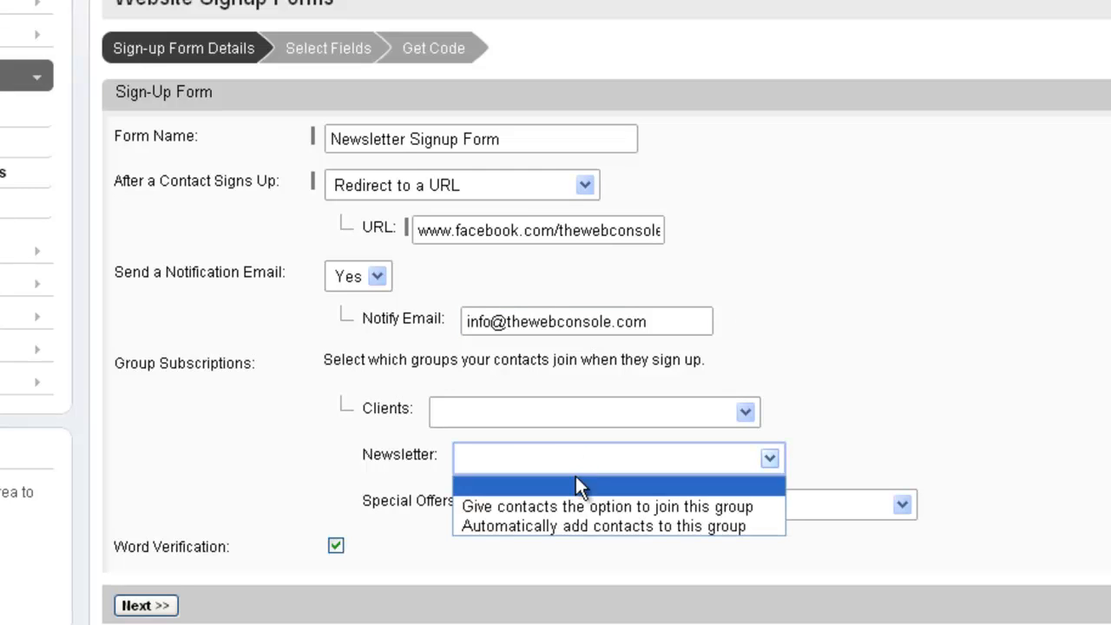
click(572, 525)
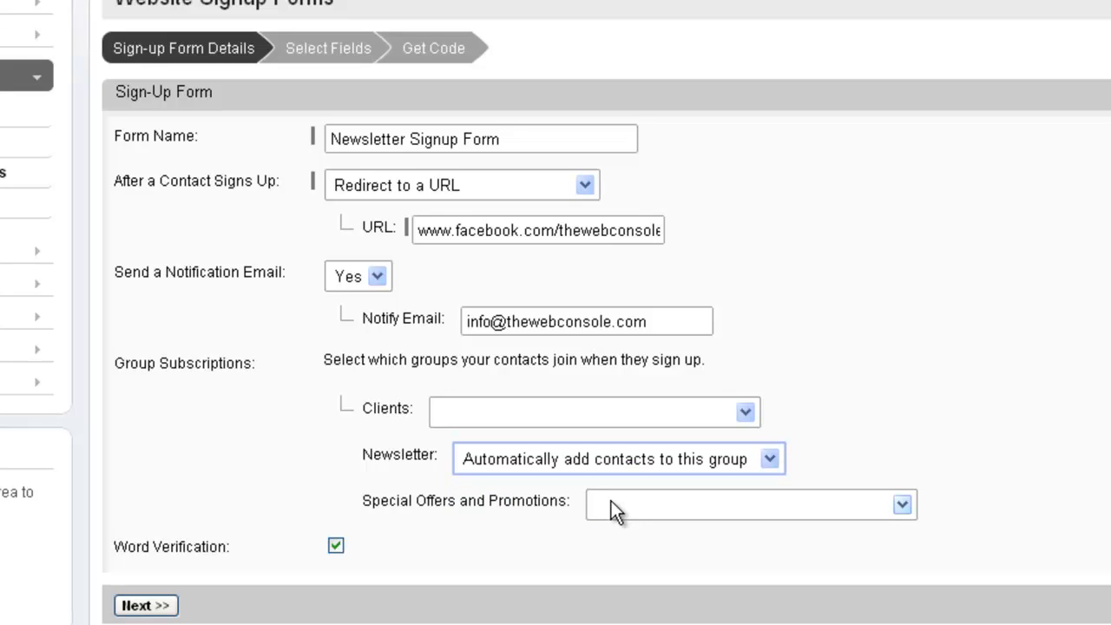
click(611, 500)
click(617, 547)
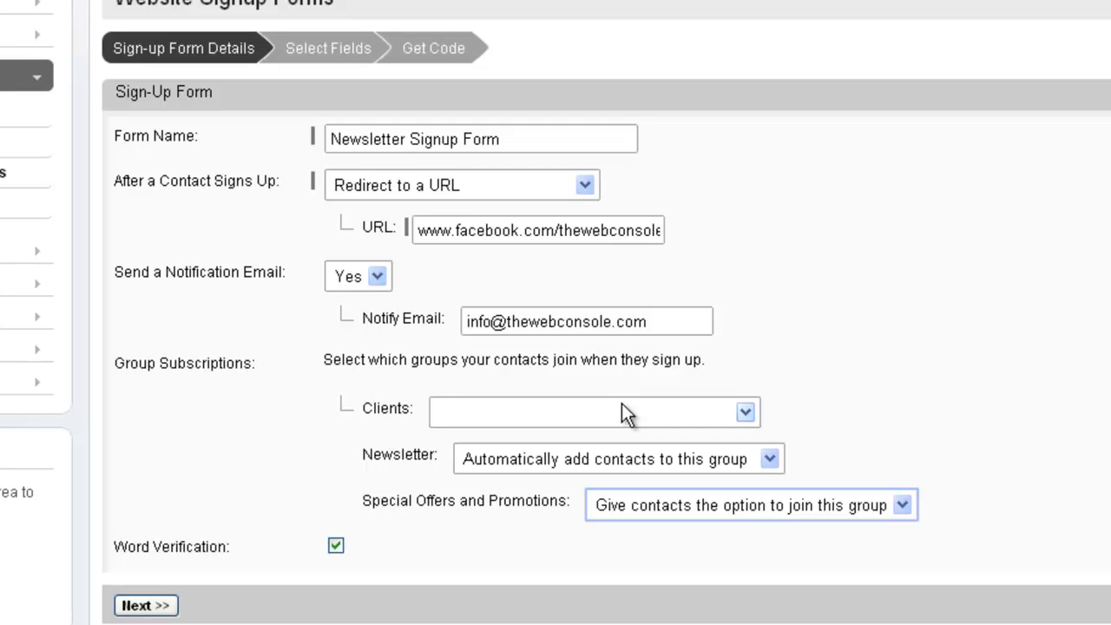
mouse_move(360, 541)
click(165, 606)
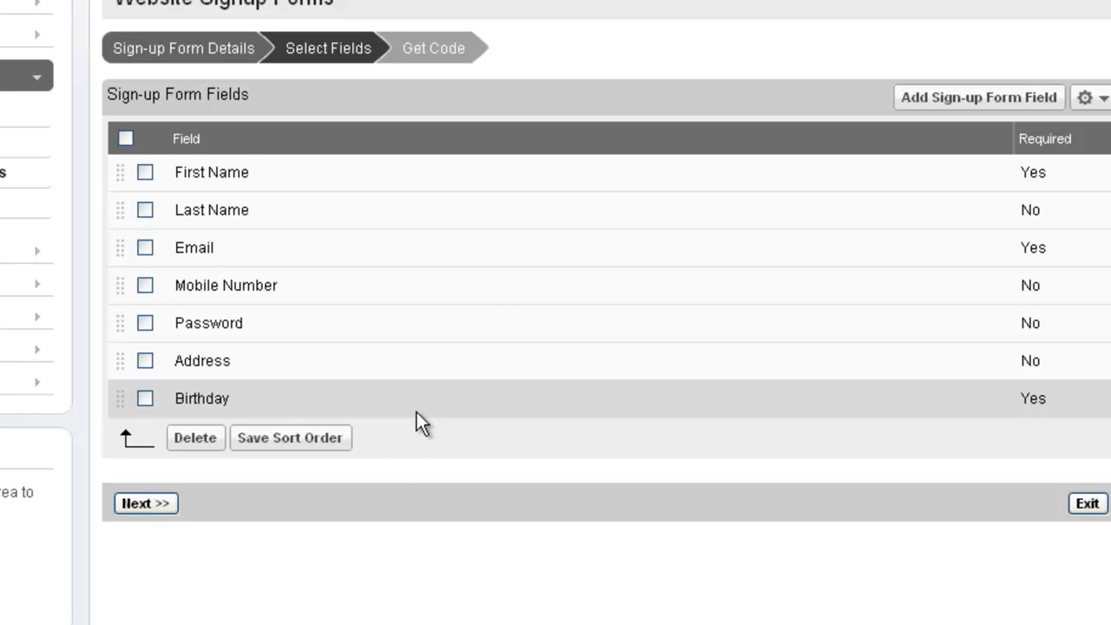
Delete the Password, Address and Birthday fields from the sign-up form and move Mobile Number above Email.
click(145, 323)
click(145, 360)
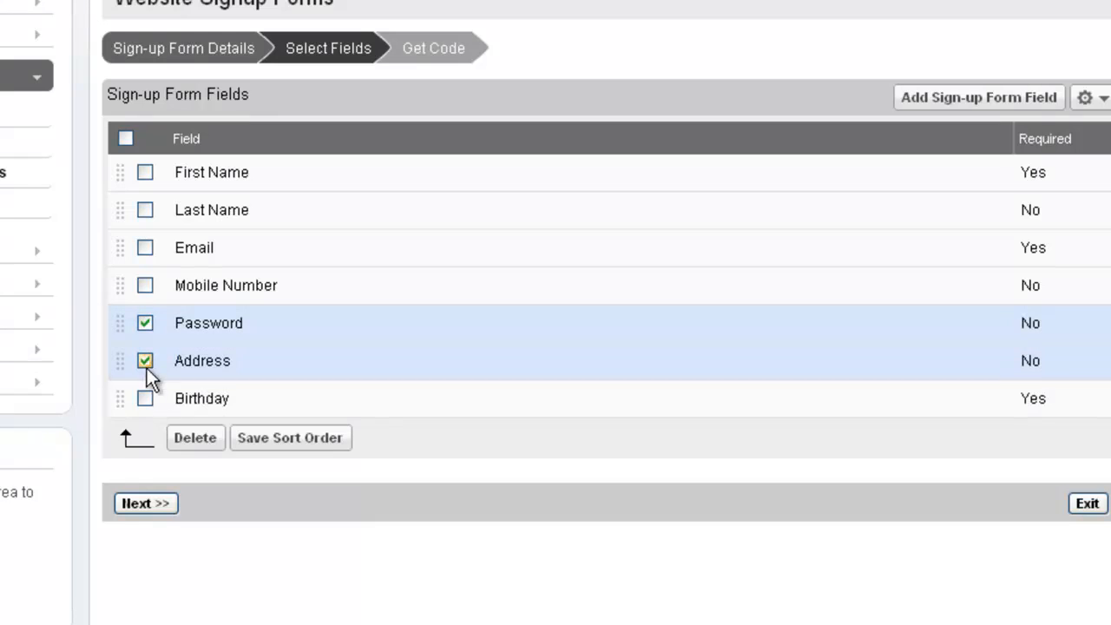
click(145, 399)
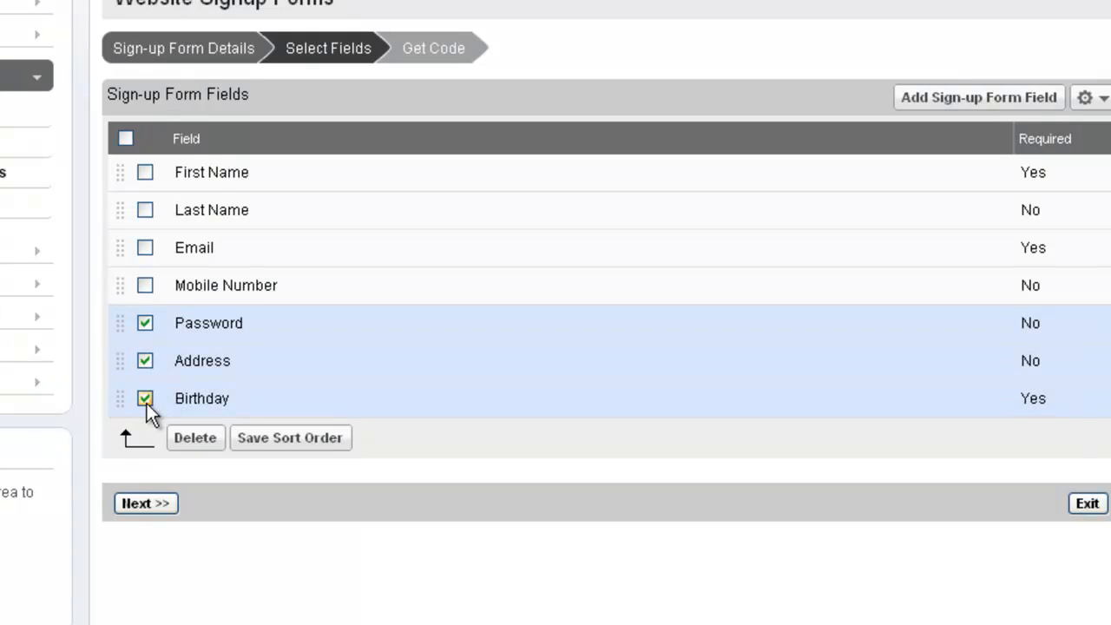
click(187, 439)
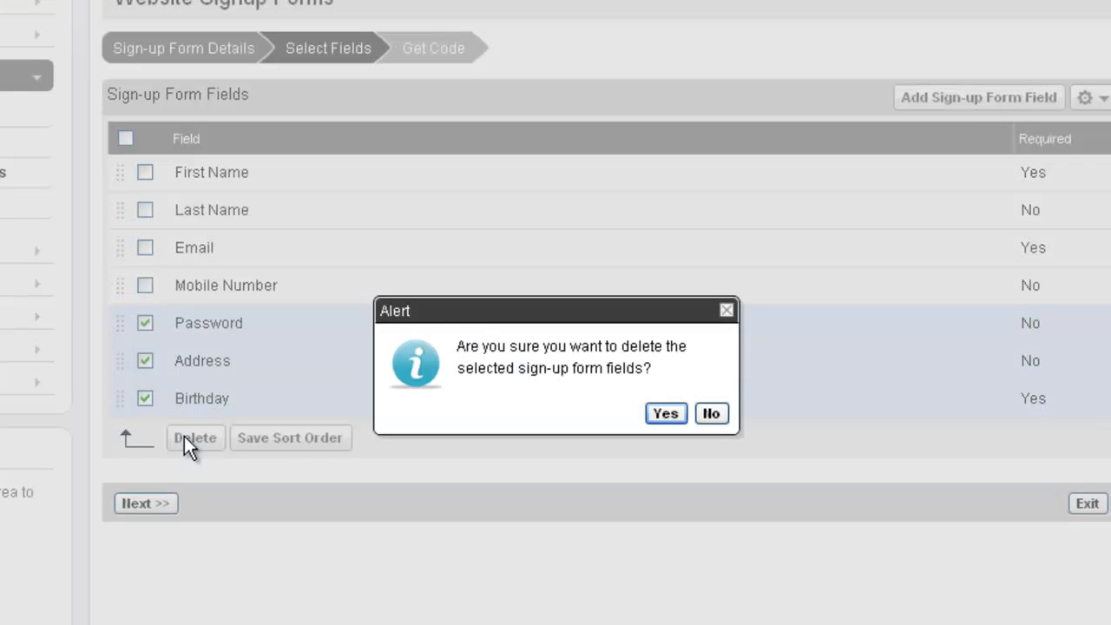
click(664, 414)
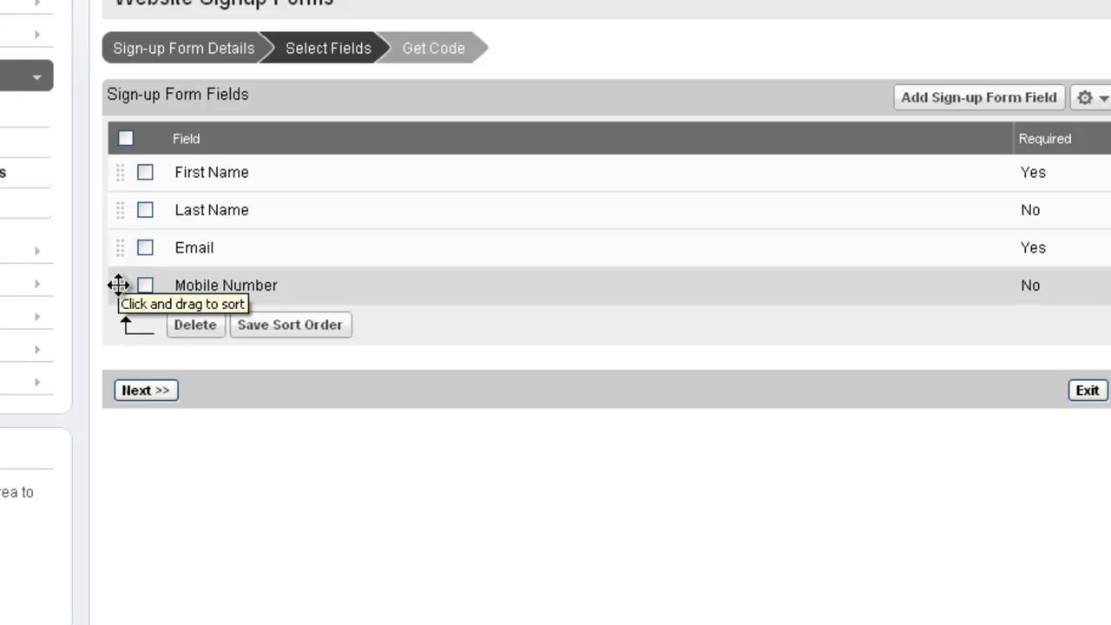
drag(118, 284, 122, 236)
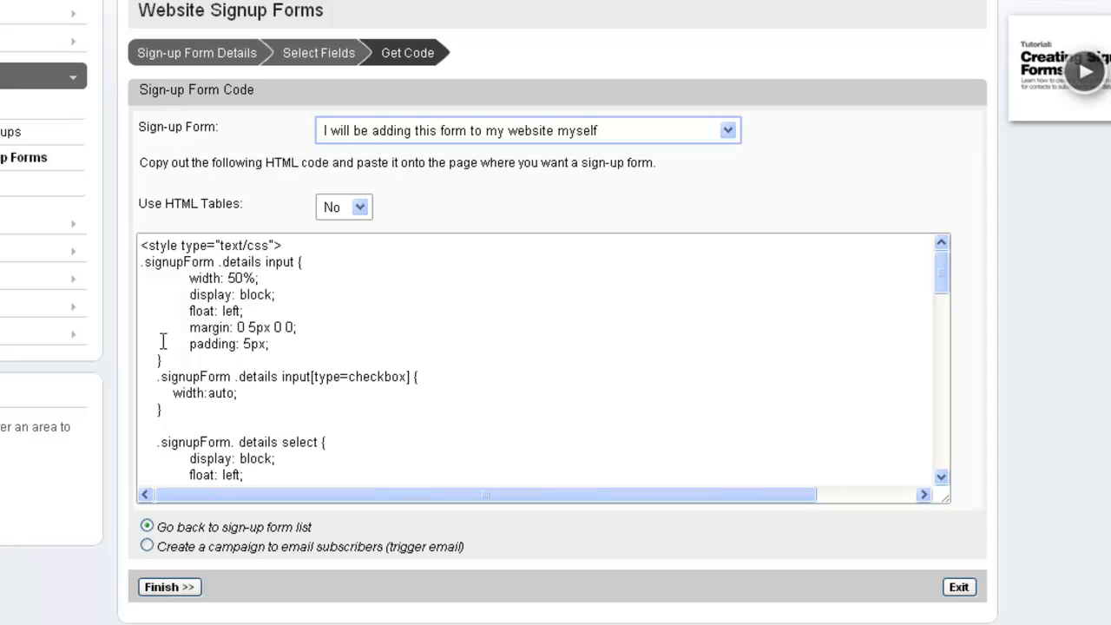
Try the sign-up form code with HTML tables enabled and restore the option to No.
click(360, 208)
click(357, 231)
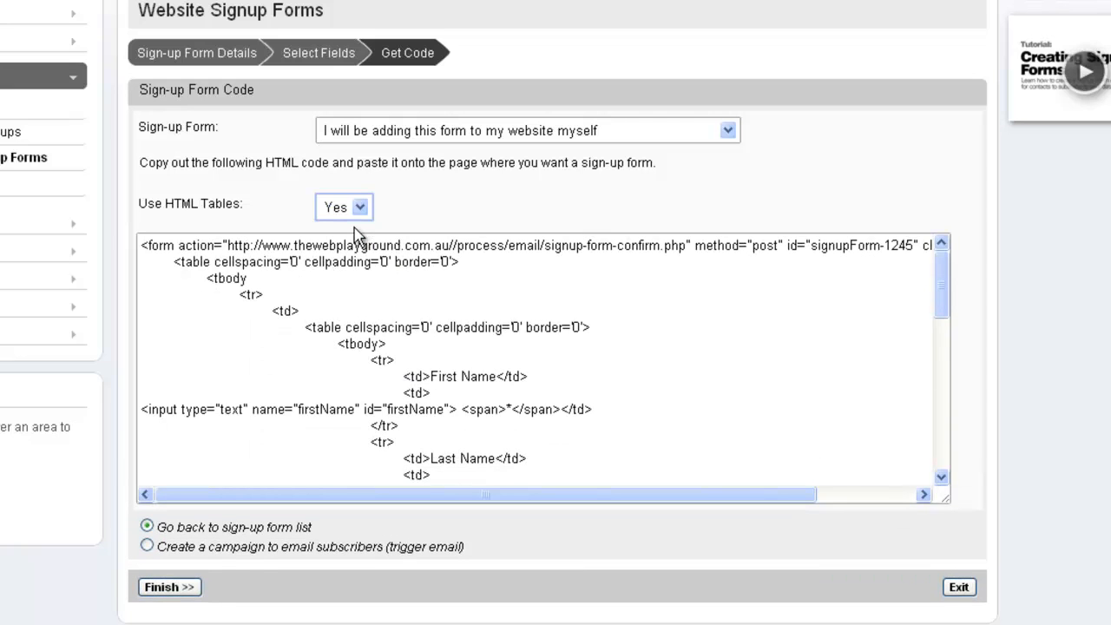
click(360, 208)
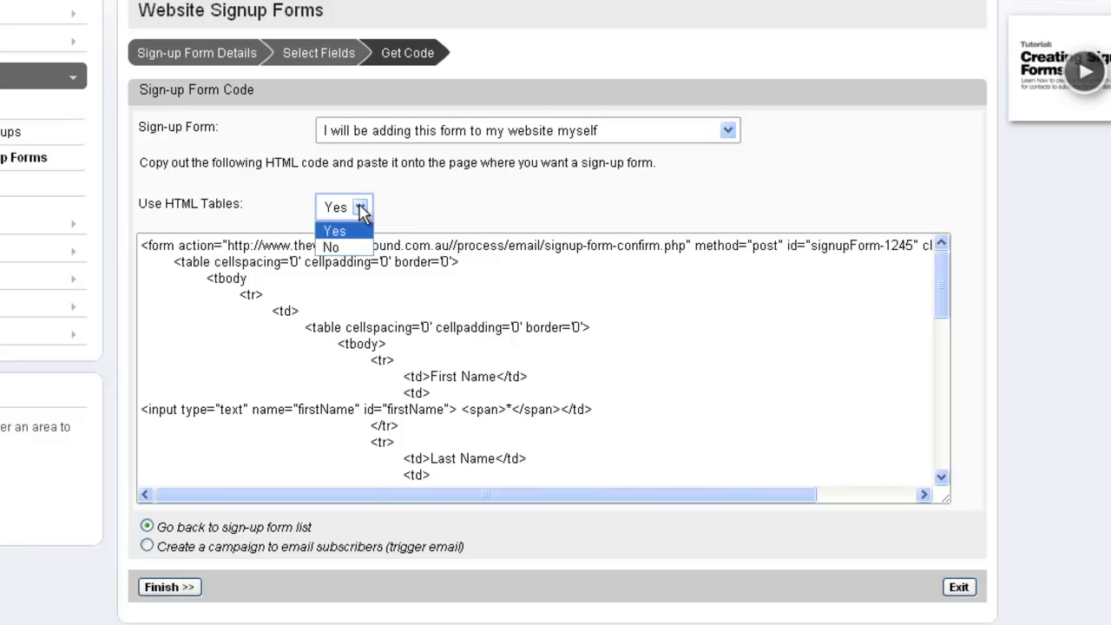
click(359, 249)
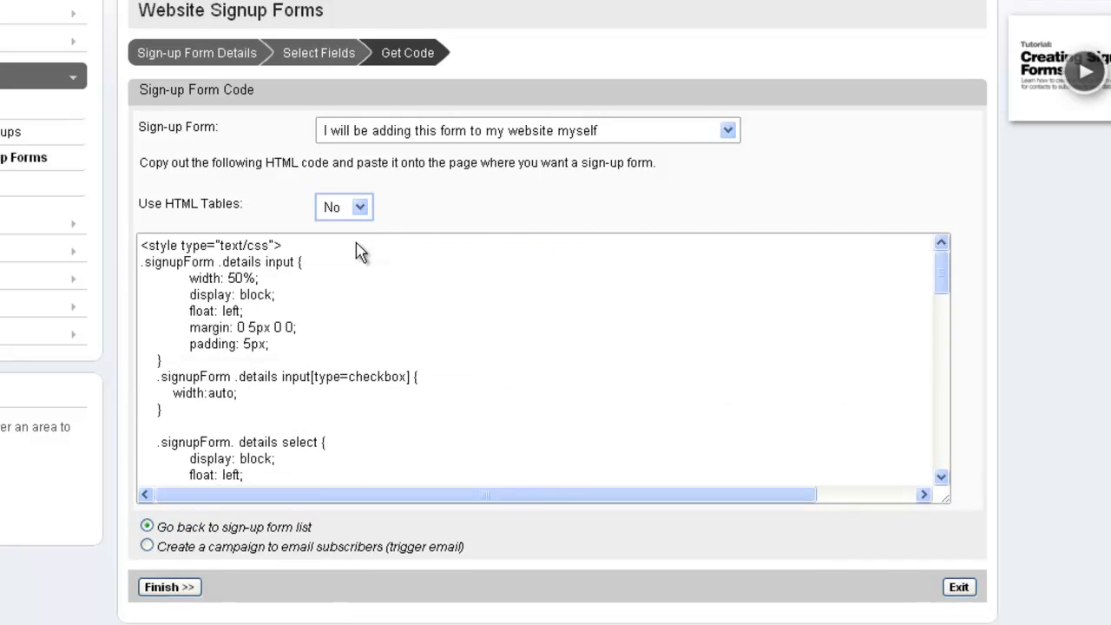
Copy the full sign-up form HTML code and save the finished form, returning to the sign-up form list.
click(345, 282)
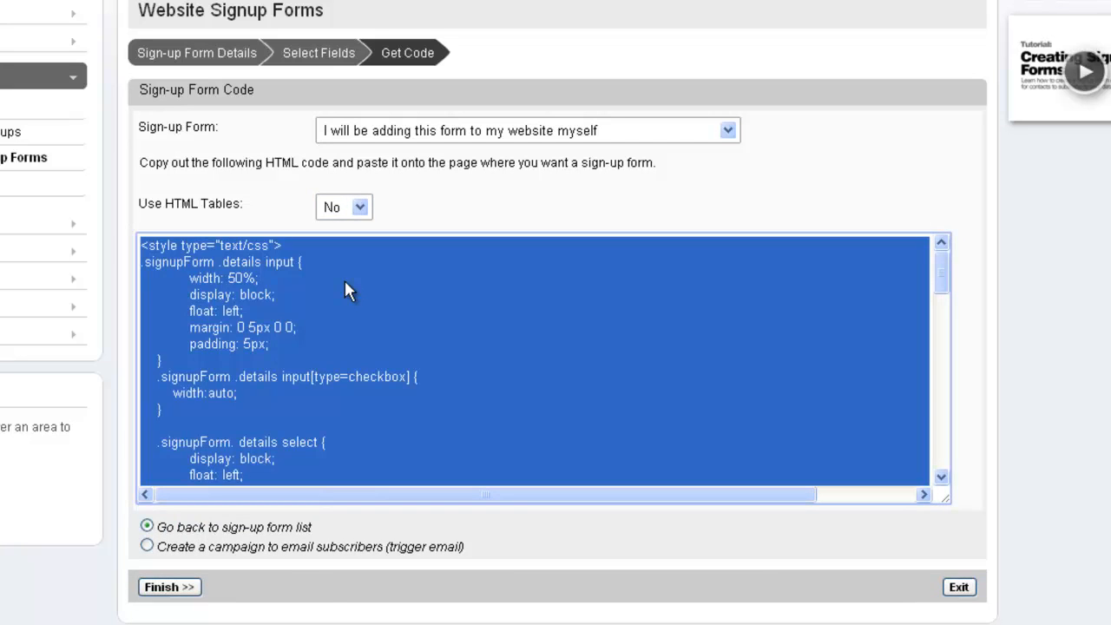
right_click(344, 280)
click(375, 353)
click(167, 588)
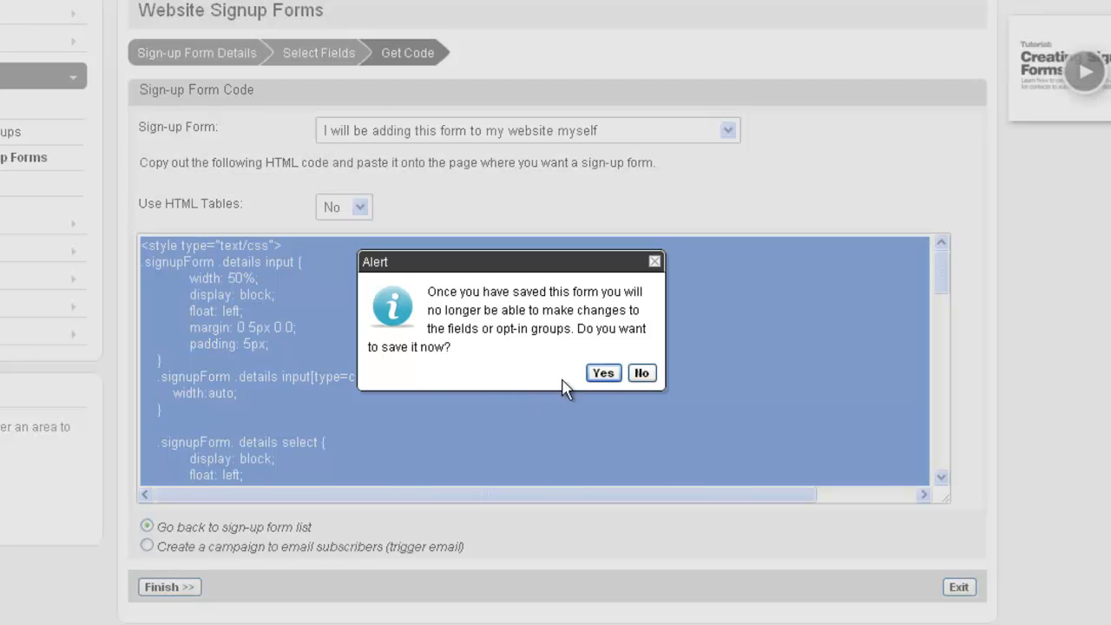
click(602, 373)
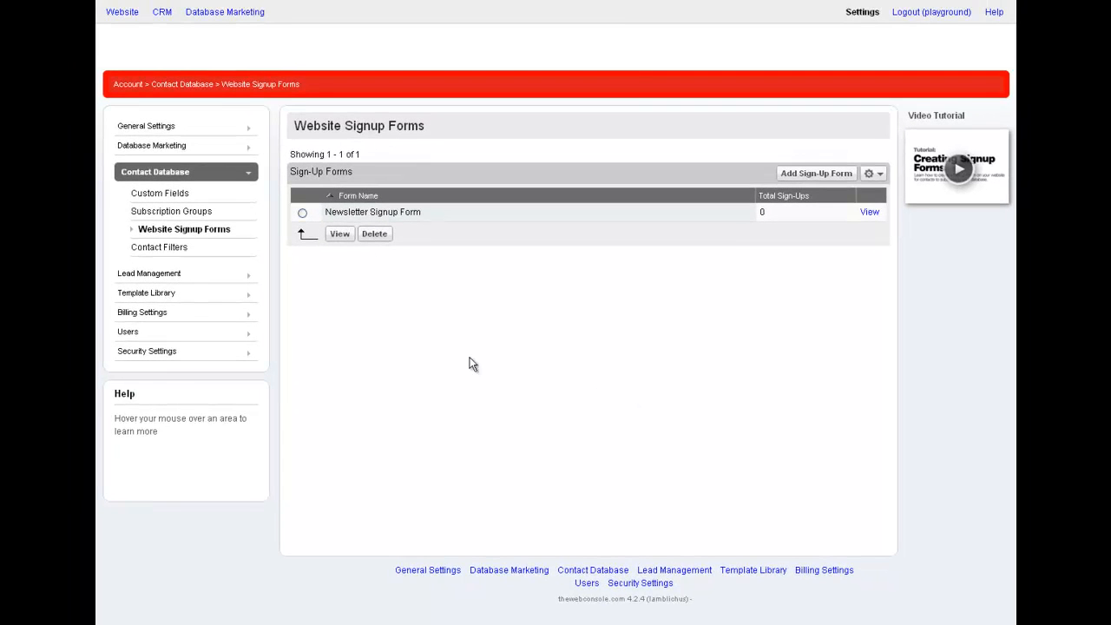
Add a website page with the menu name and title "Newsletter Signup" and save it to edit its content.
click(122, 13)
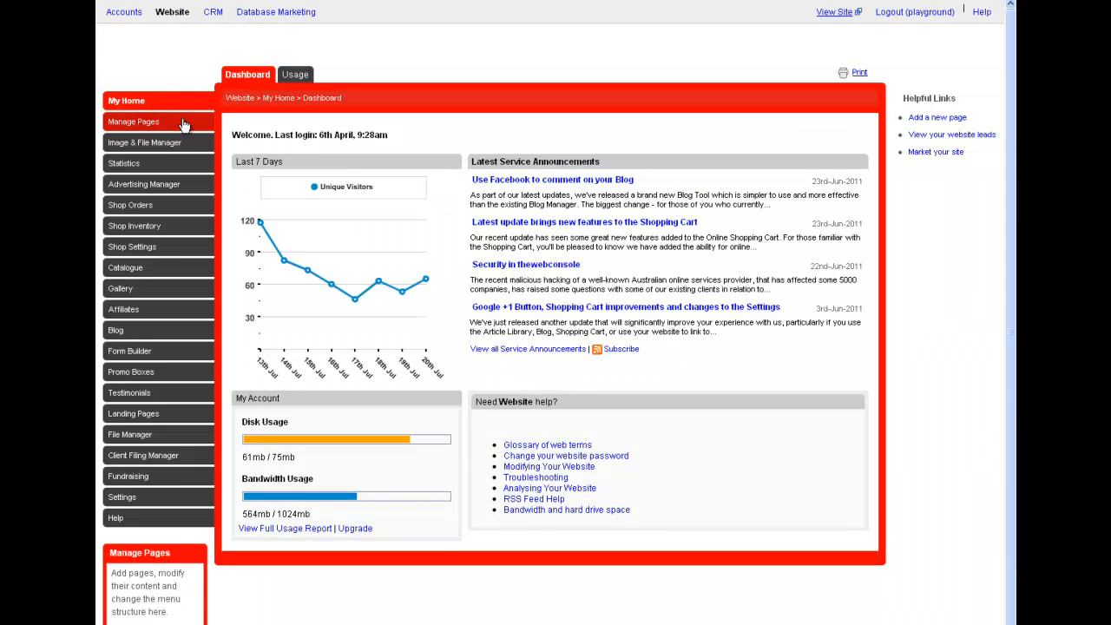
click(182, 122)
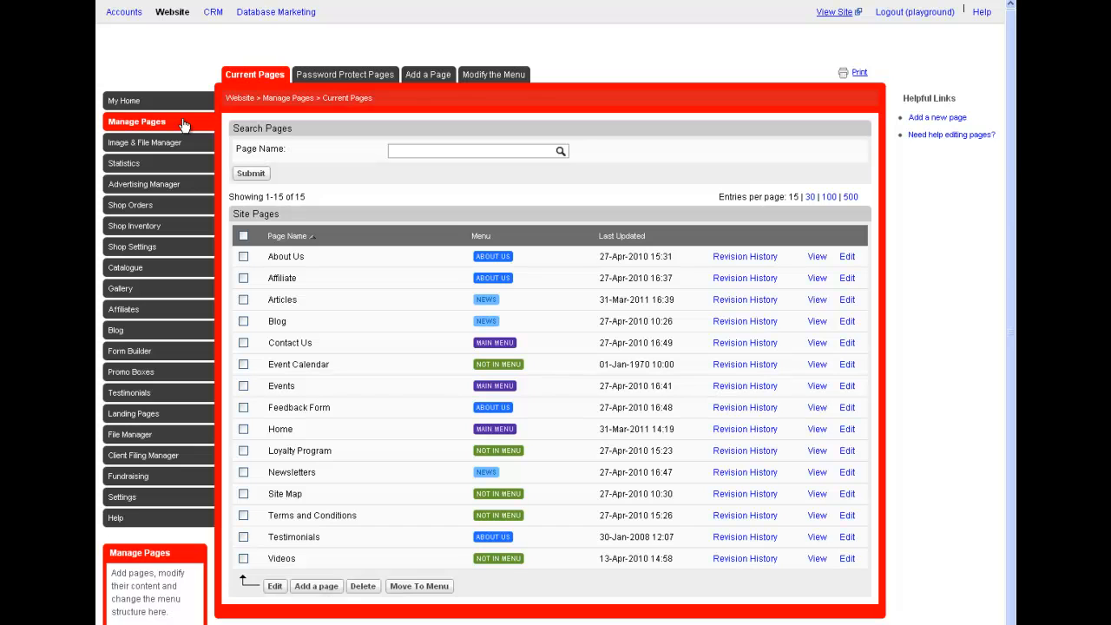
click(418, 78)
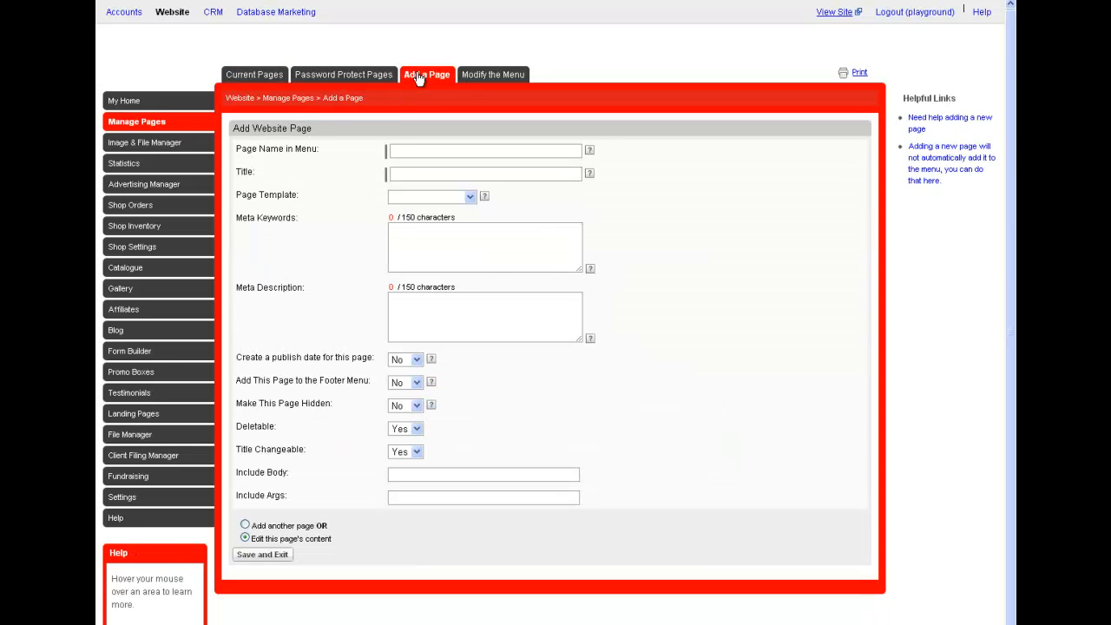
click(400, 148)
text(Newsletter Signup)
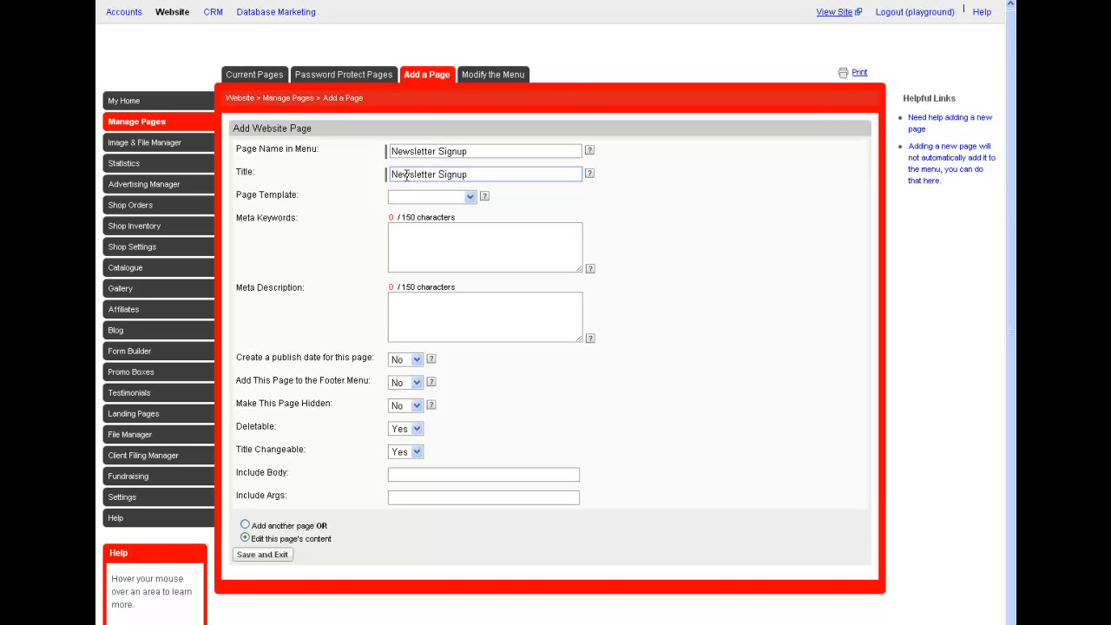
click(271, 553)
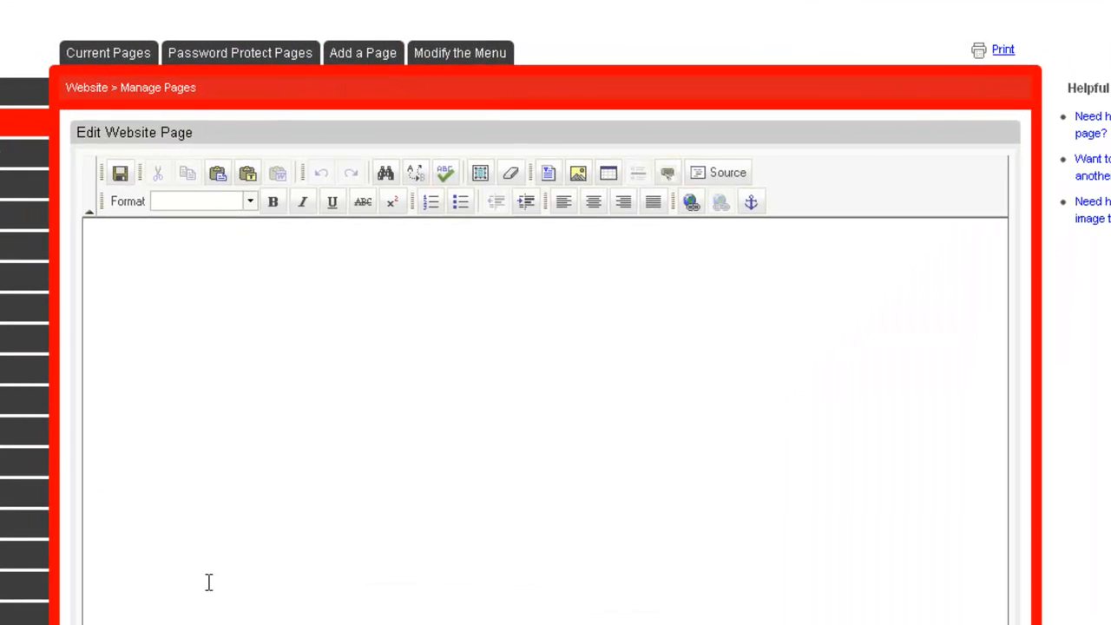
Add the Heading 1 text "Newsletter Signup" to the empty page as plain text.
click(252, 202)
click(240, 244)
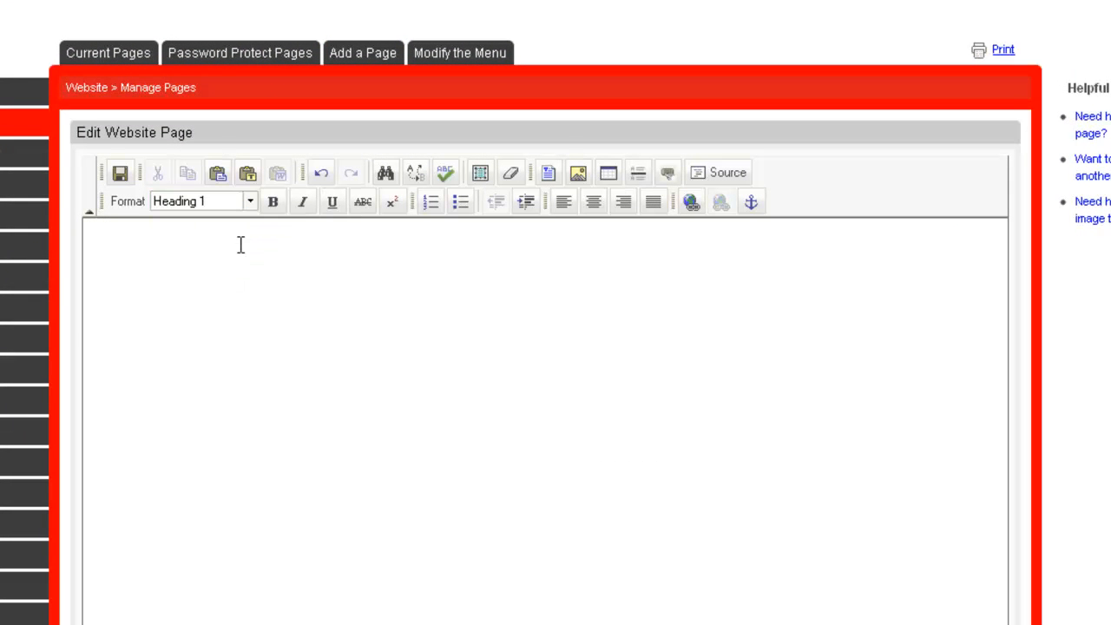
key(ctrl+v)
key(ctrl+v)
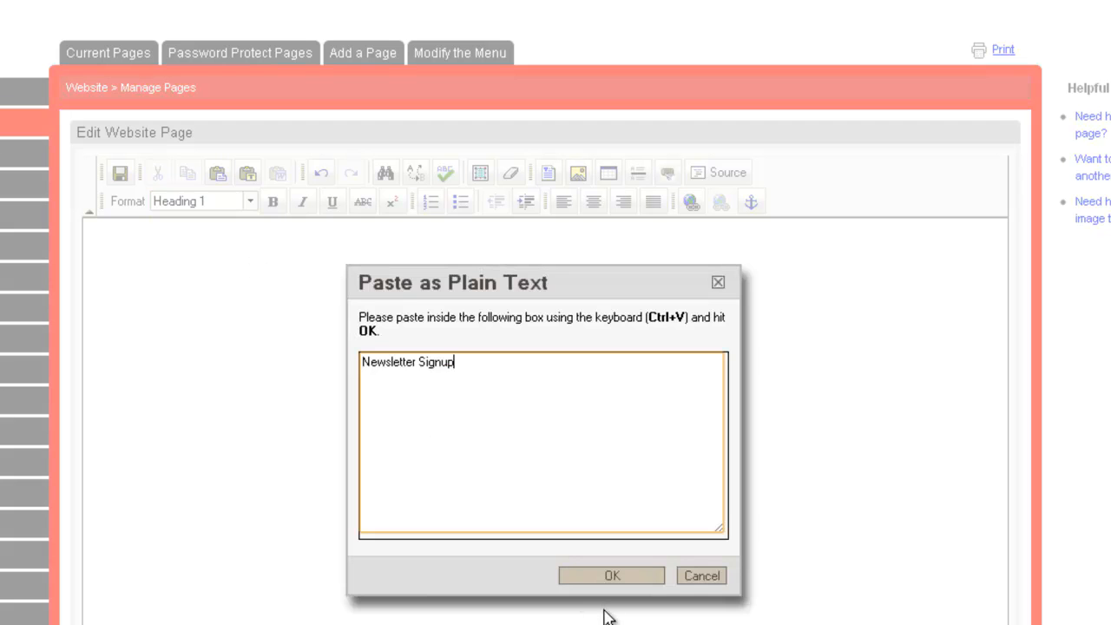
click(607, 580)
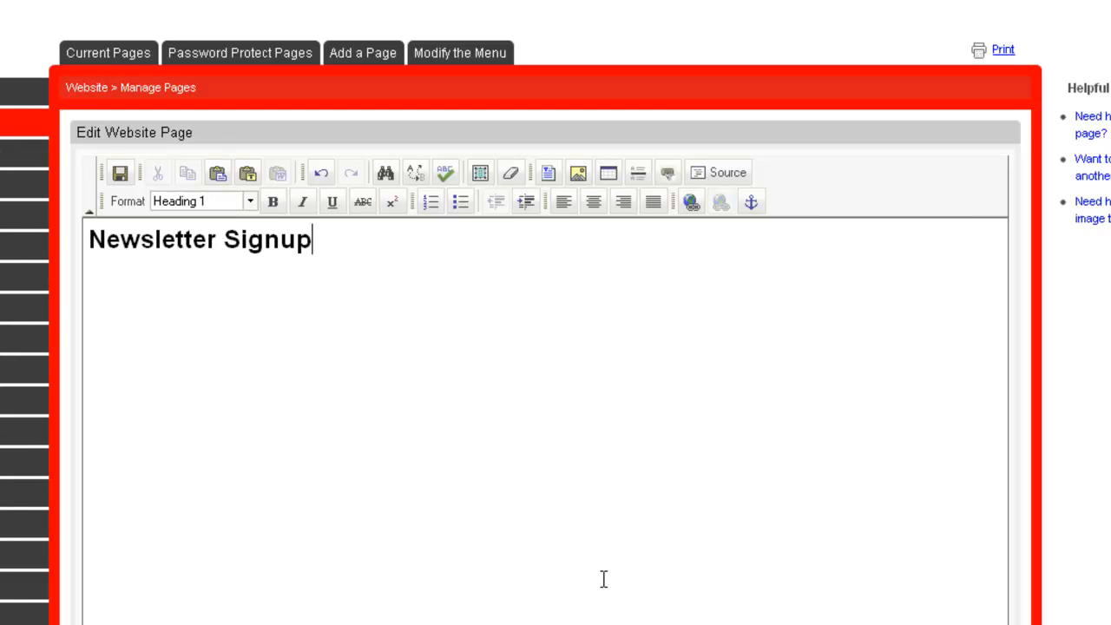
Insert the copied sign-up form HTML below the heading in the page source and save the Newsletter Signup page.
click(734, 178)
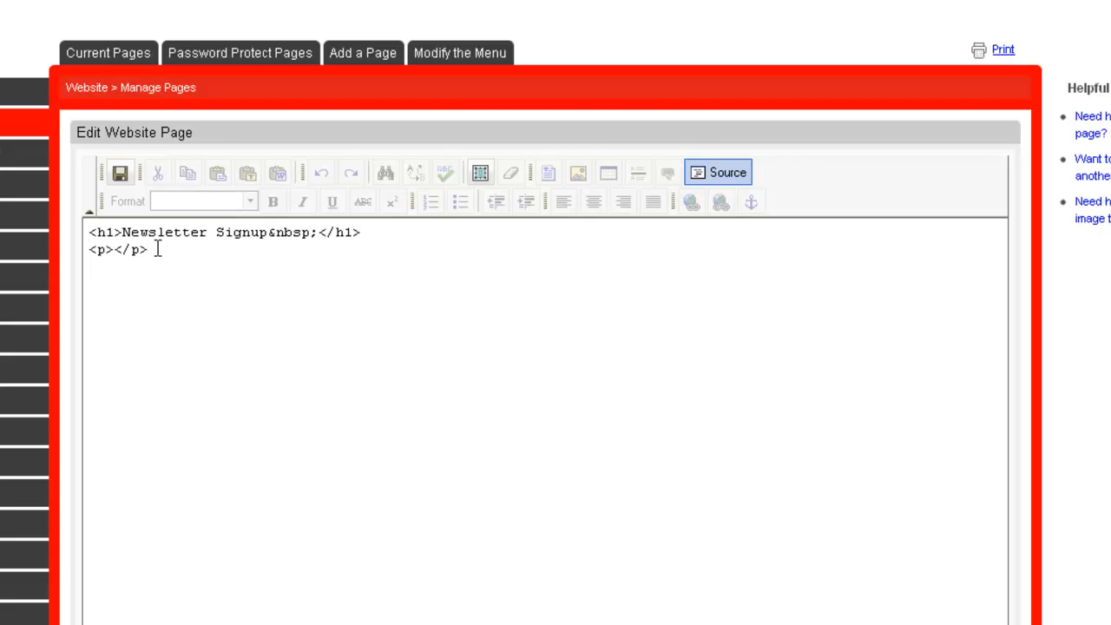
click(129, 271)
key(ctrl+v)
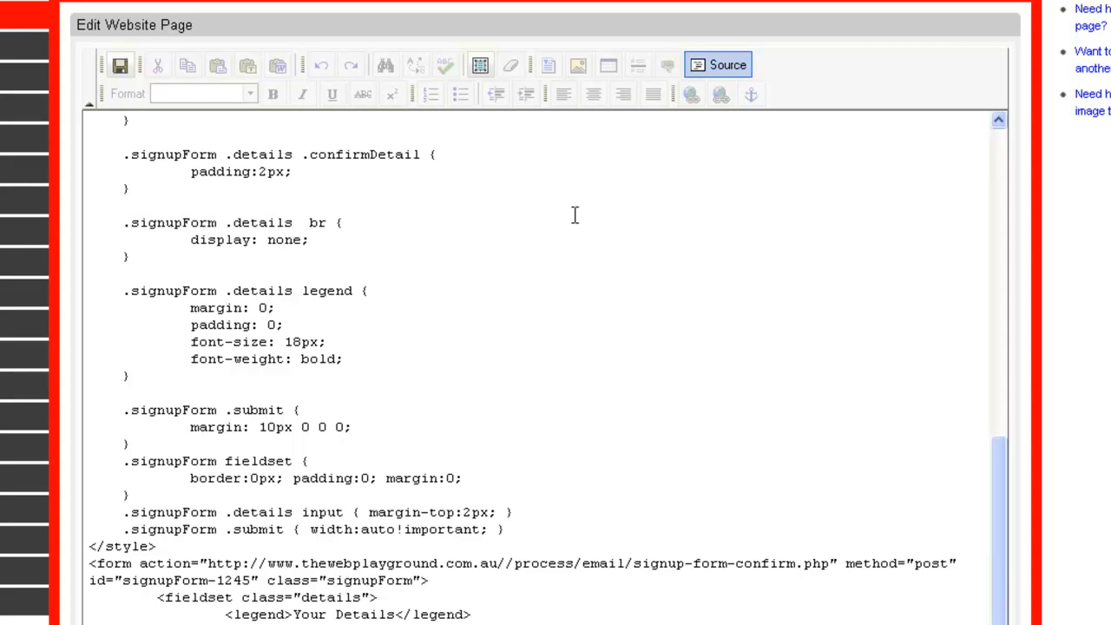
click(706, 69)
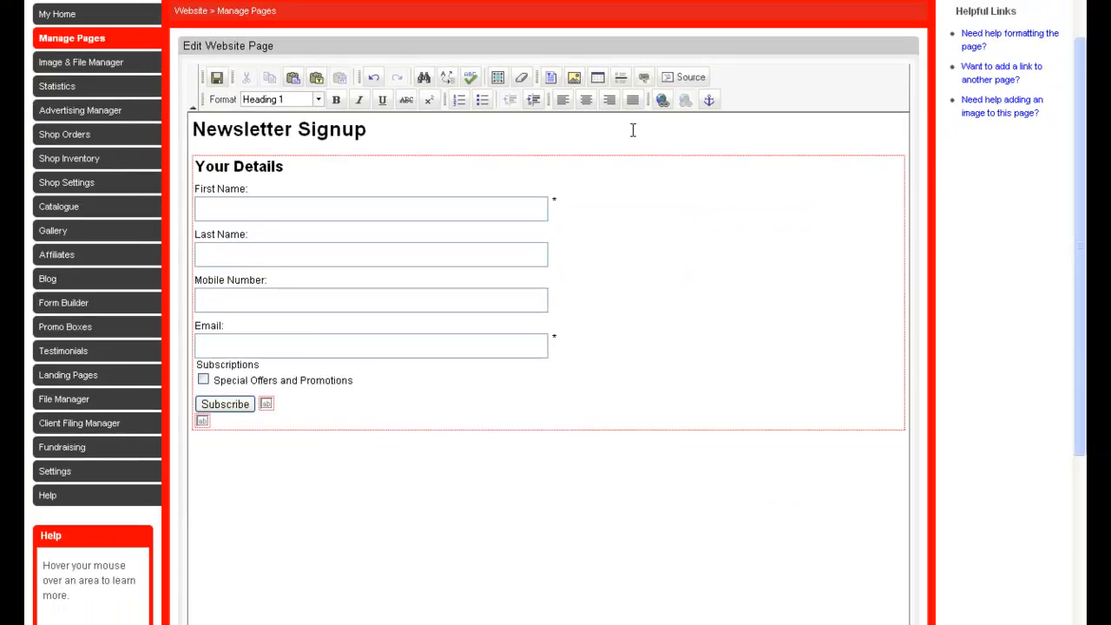
scroll(604, 139, down, 5)
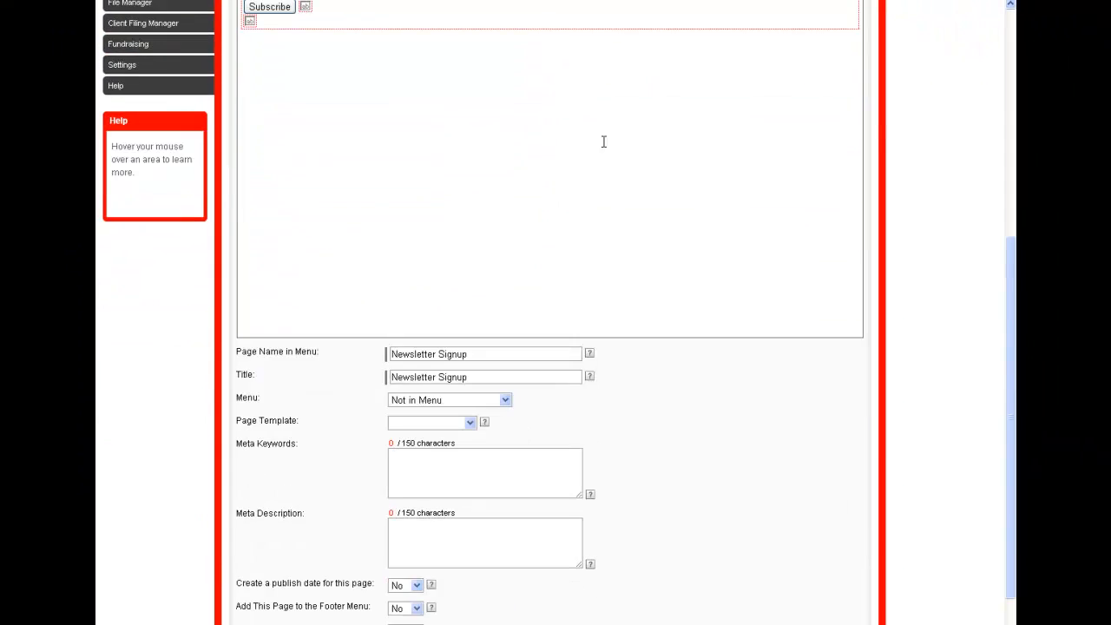
scroll(584, 164, down, 3)
click(310, 601)
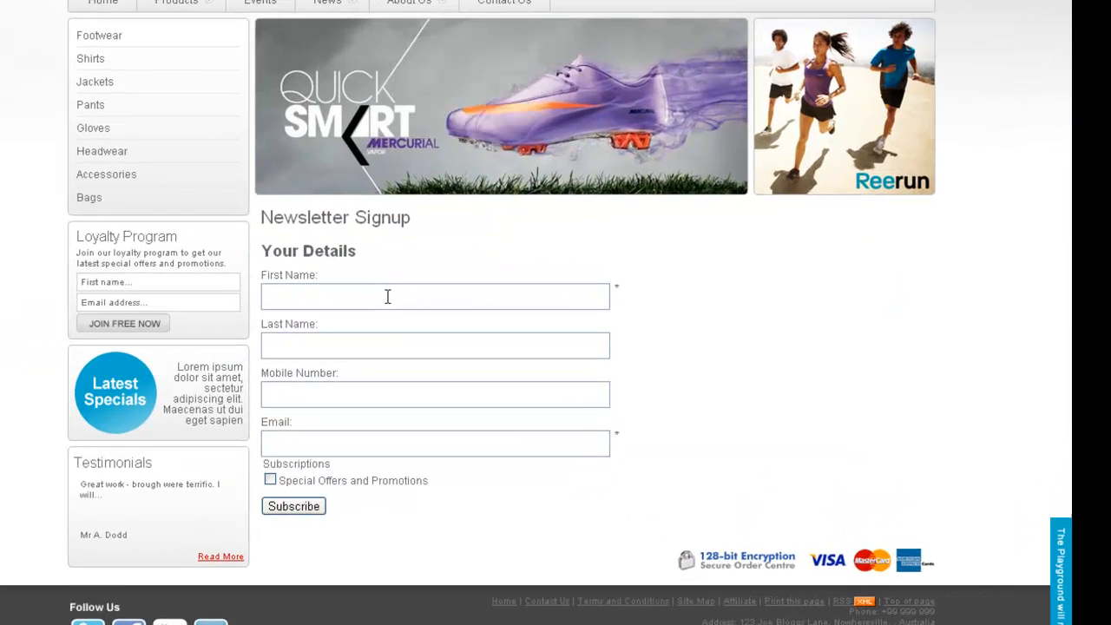
Fill in the first name, last name, mobile number and email on the live Newsletter Signup page with a test contact's details.
click(387, 297)
key(Tab)
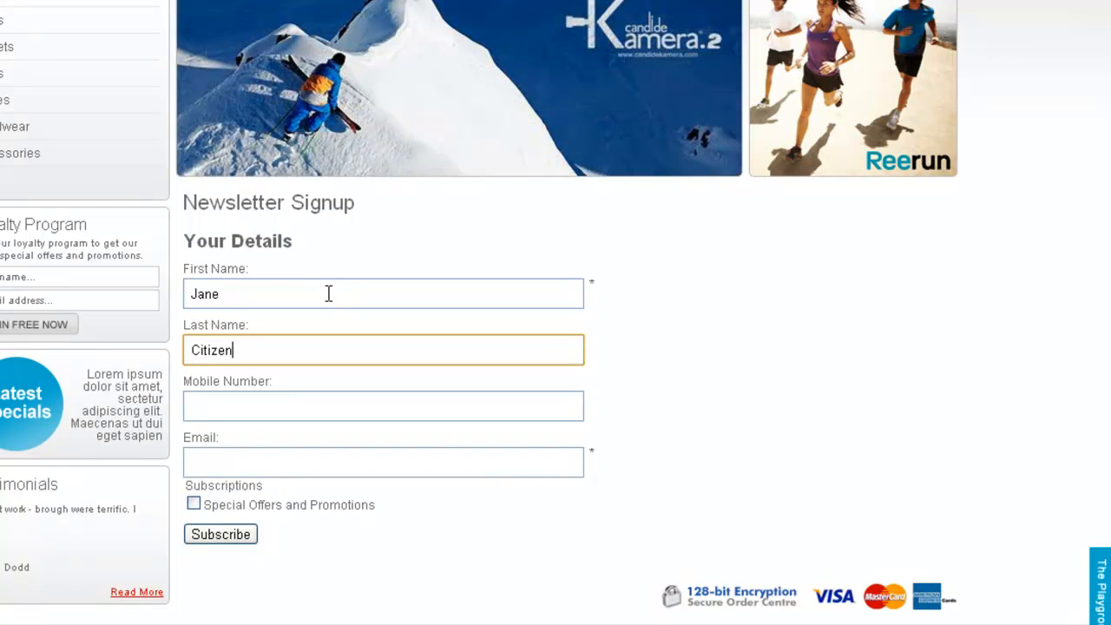
key(Tab)
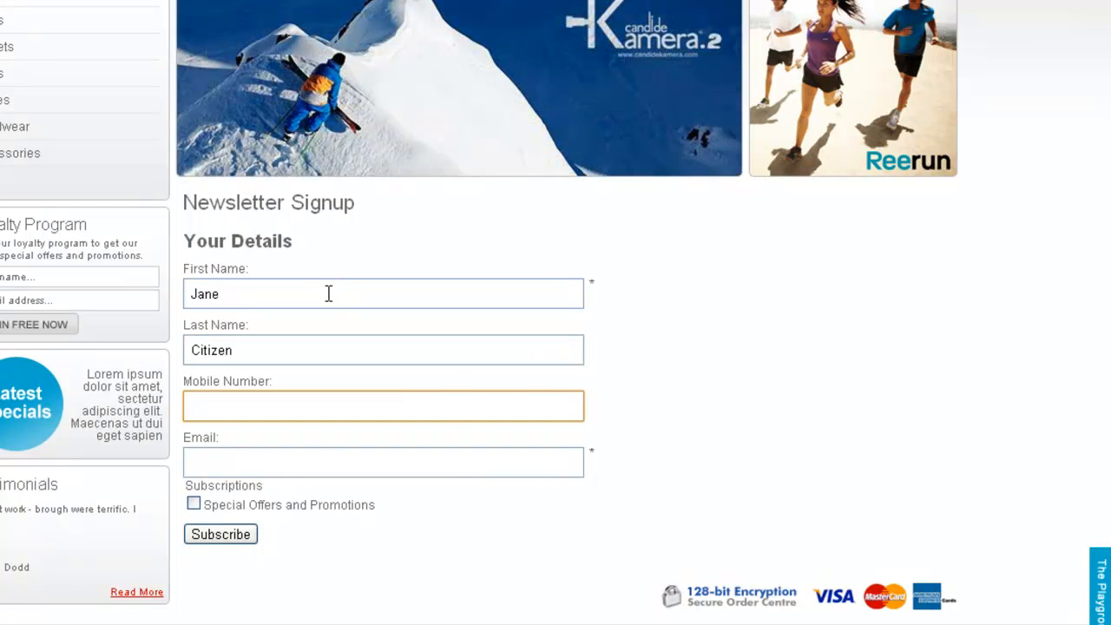
key(Tab)
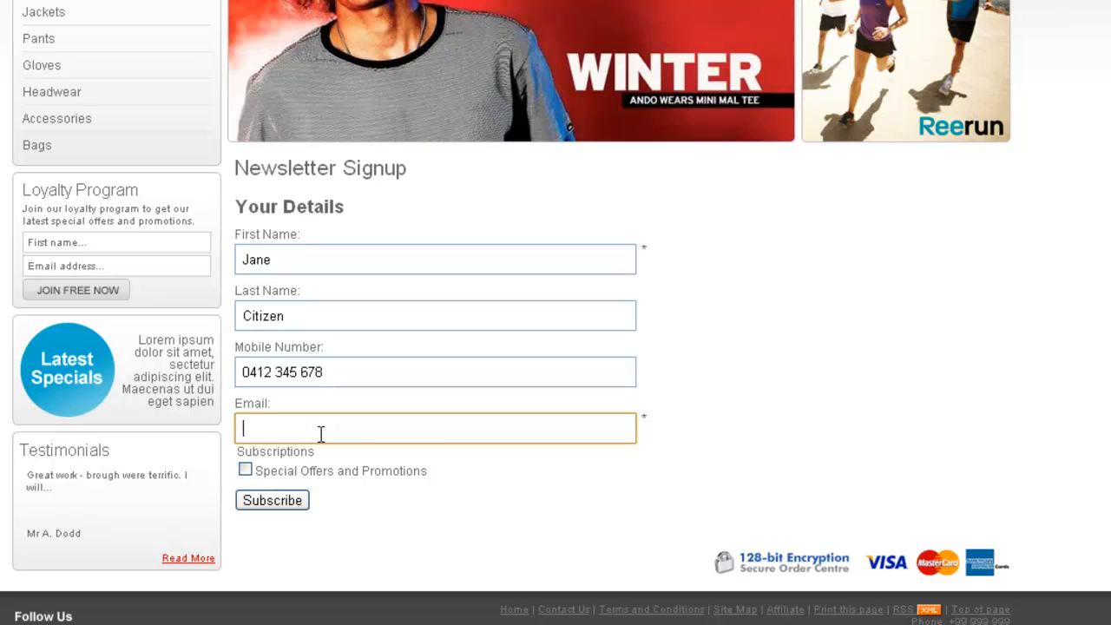
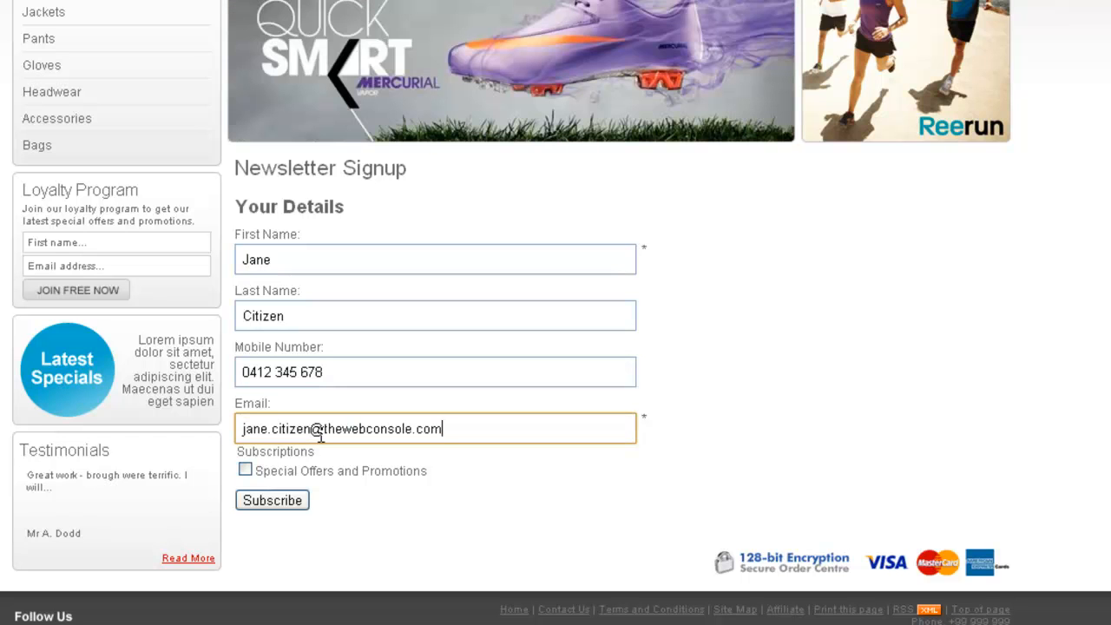
Subscribe the test contact to Special Offers and Promotions and confirm the details with the verification characters.
click(245, 470)
click(297, 500)
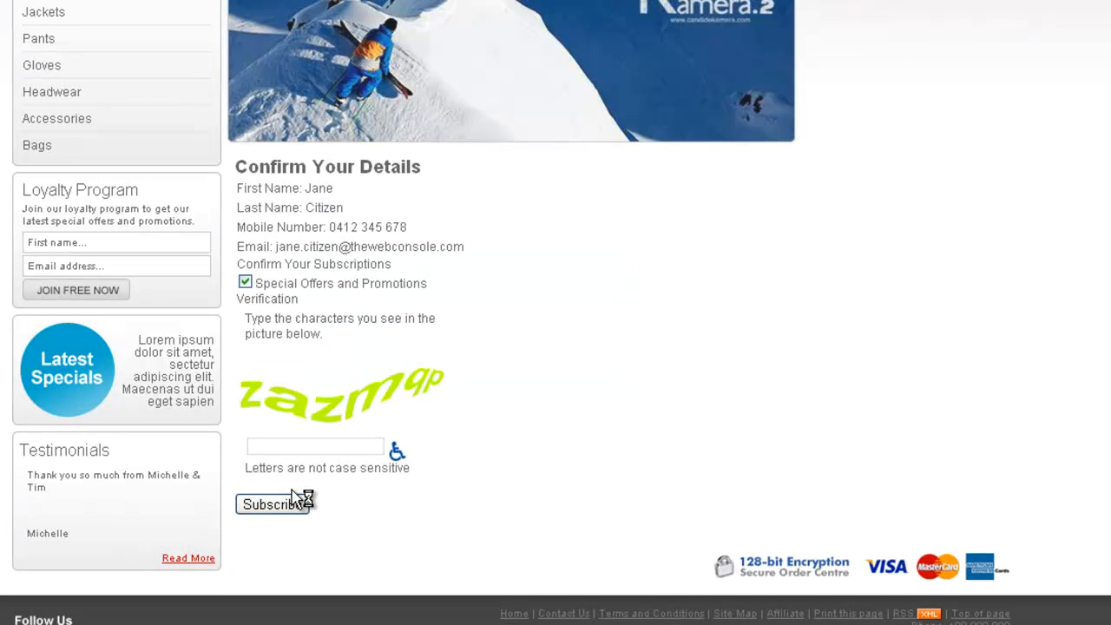
click(290, 447)
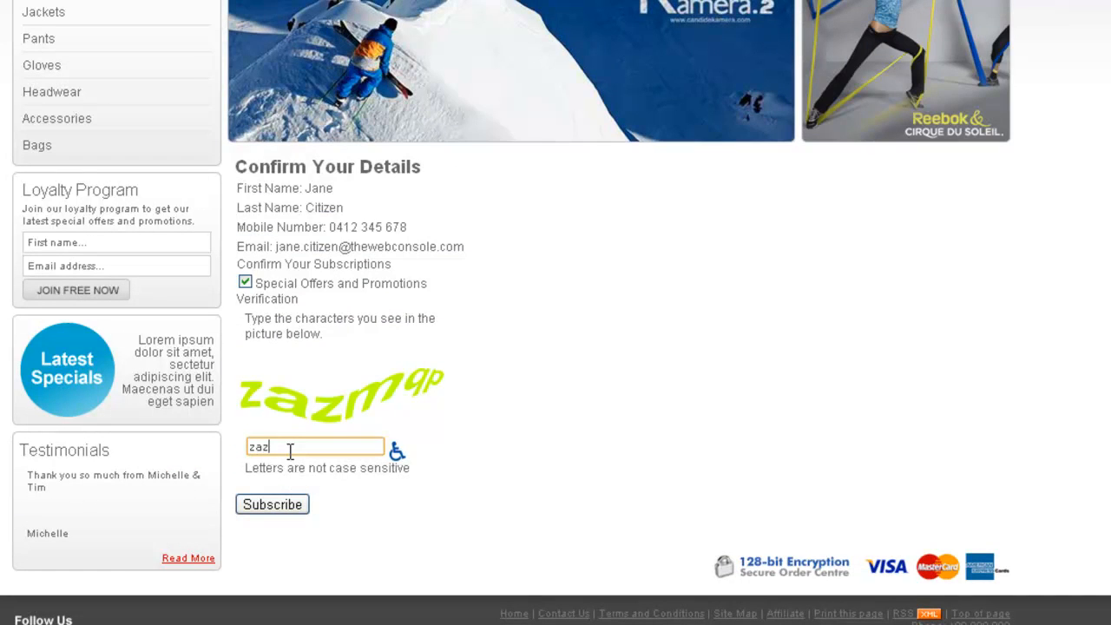
click(276, 505)
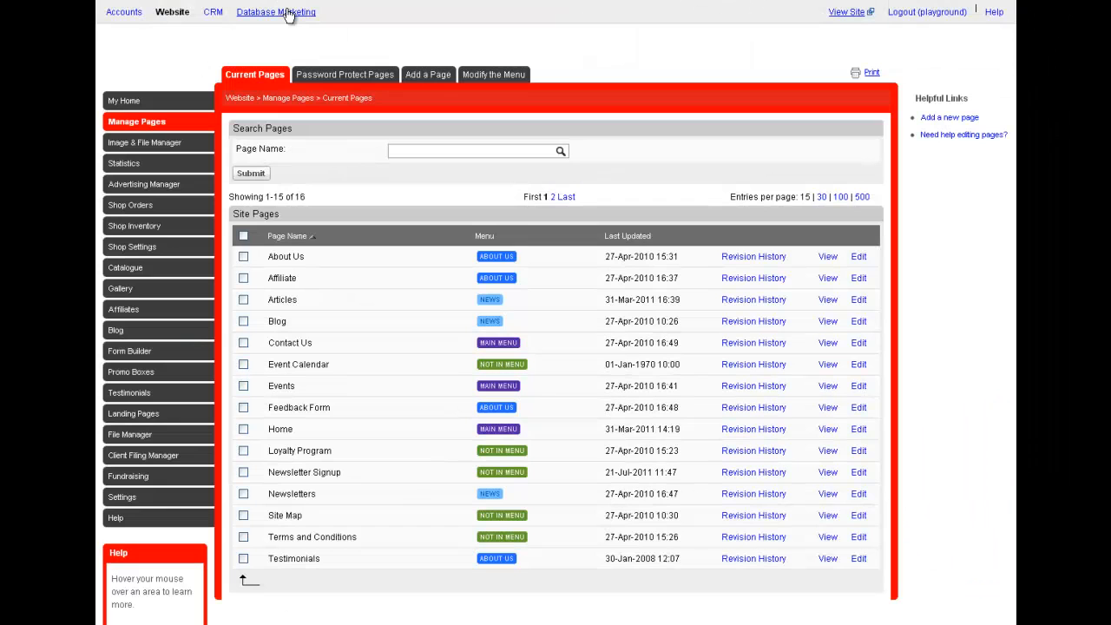
Check the contact list in Database Marketing and open the Newsletter Signup Form from the website signup forms settings.
click(288, 15)
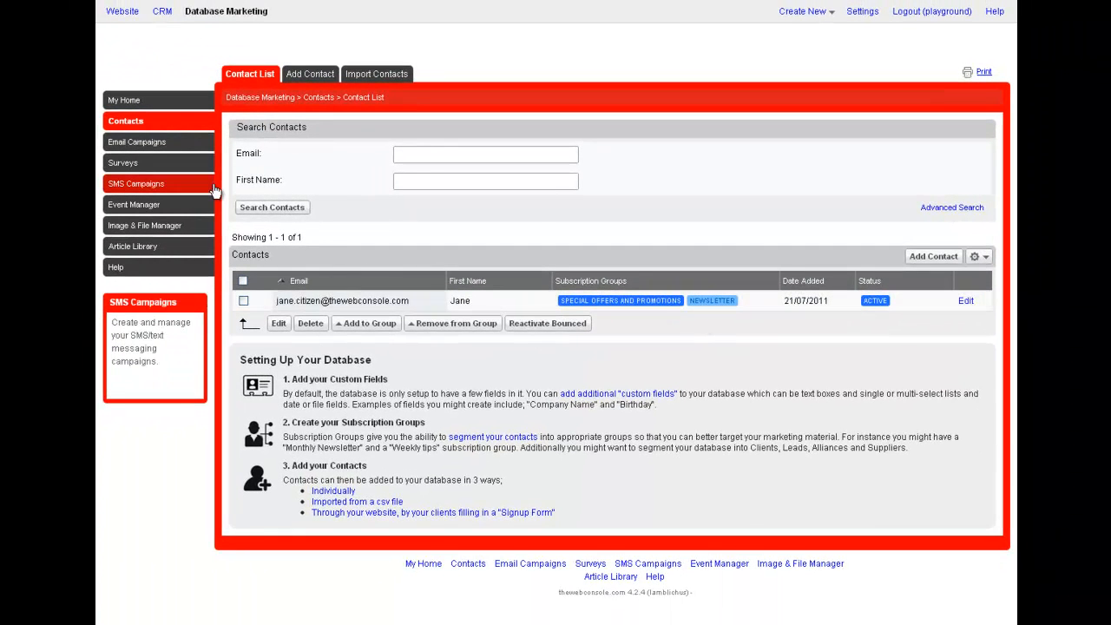
click(850, 21)
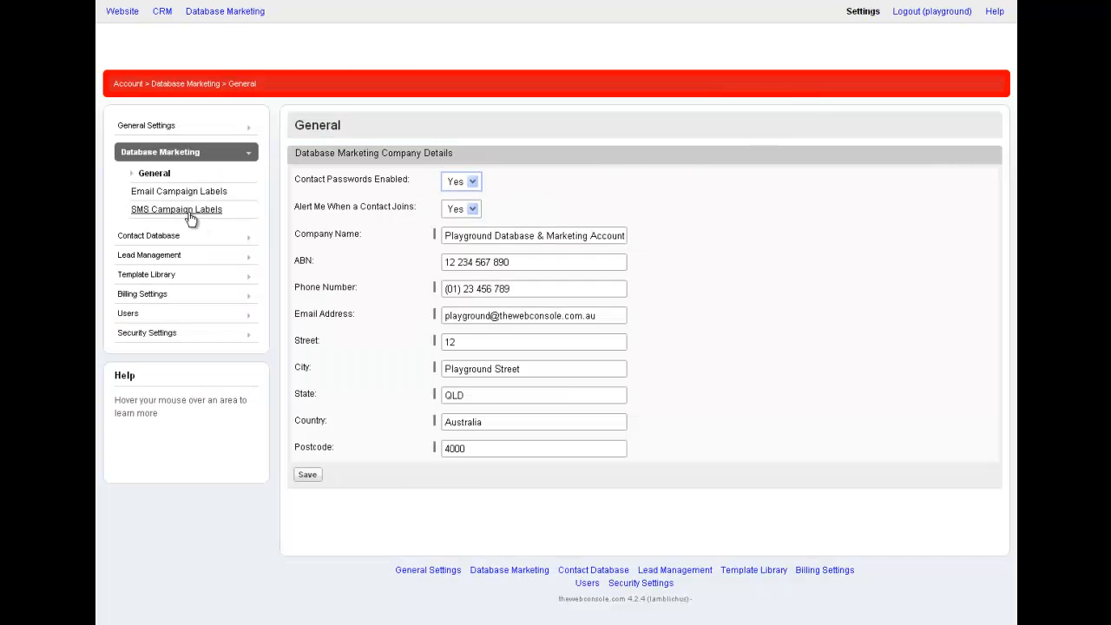
click(163, 239)
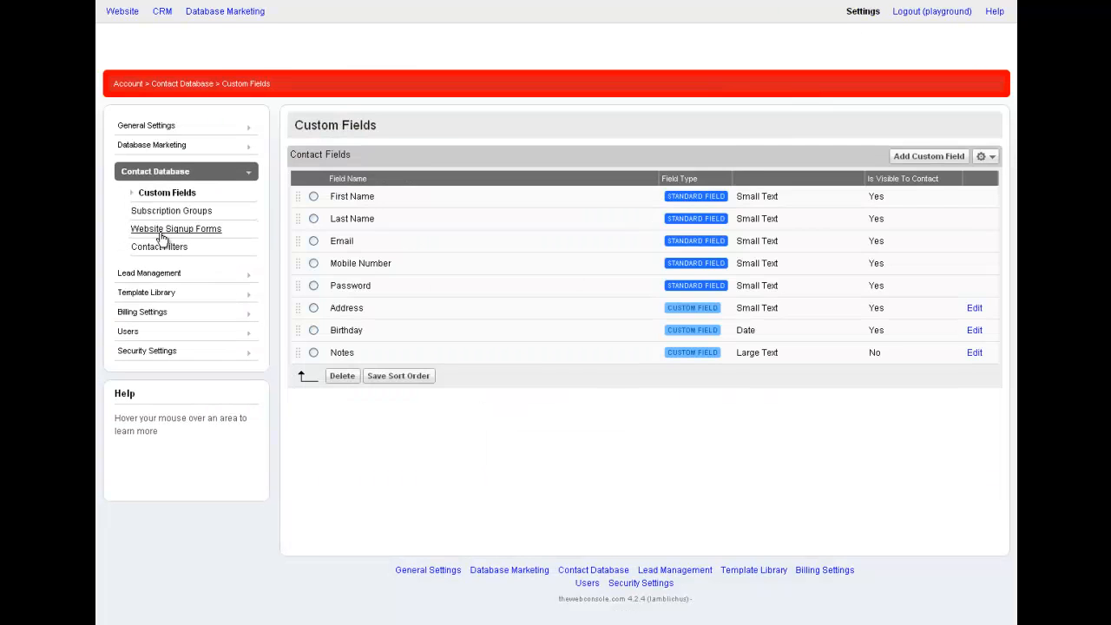
click(164, 232)
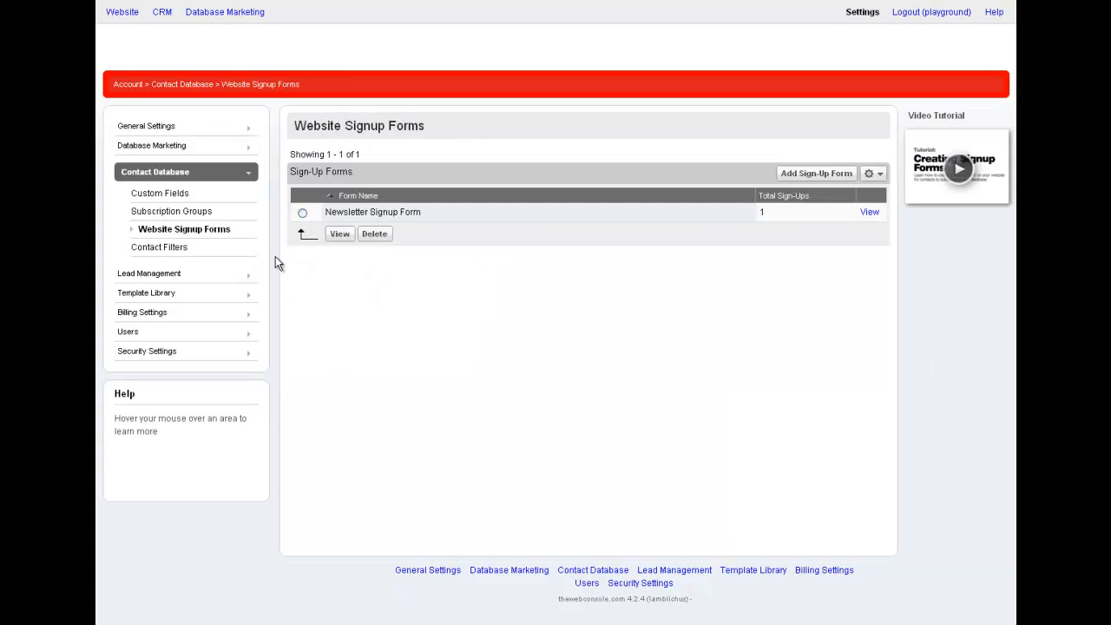
click(870, 215)
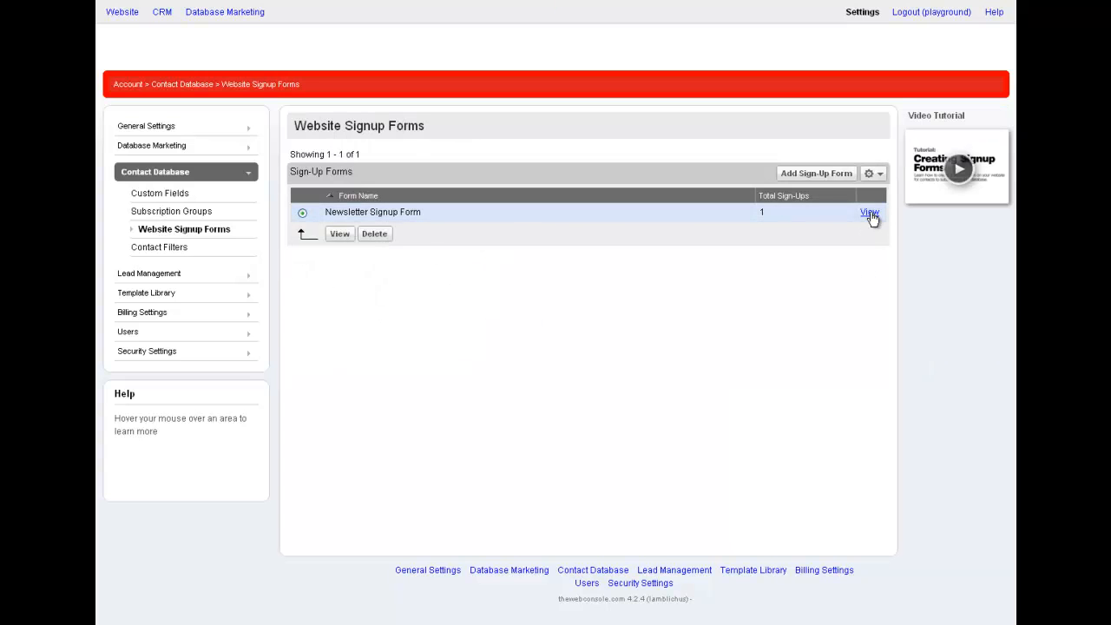